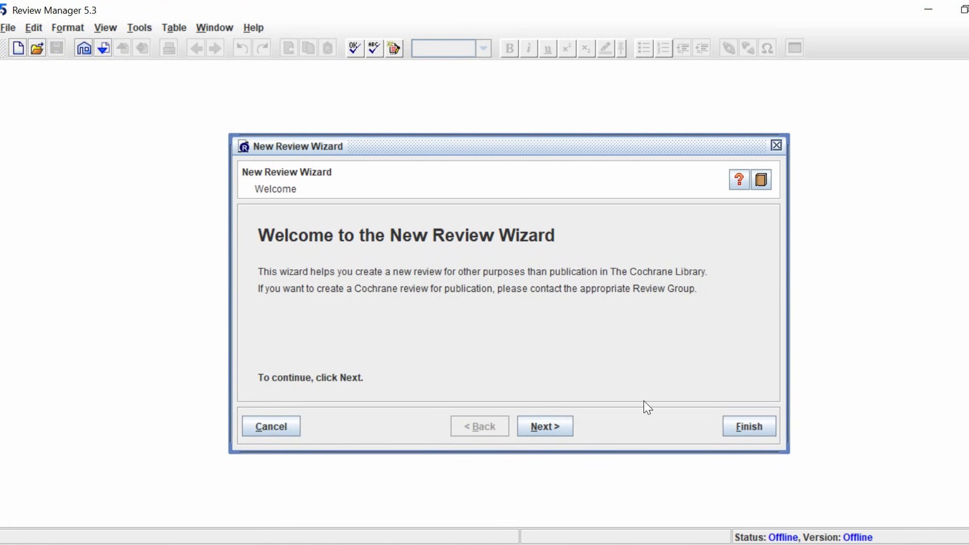
- Finish the New Review Wizard to create a blank intervention review with default settings
click(742, 427)
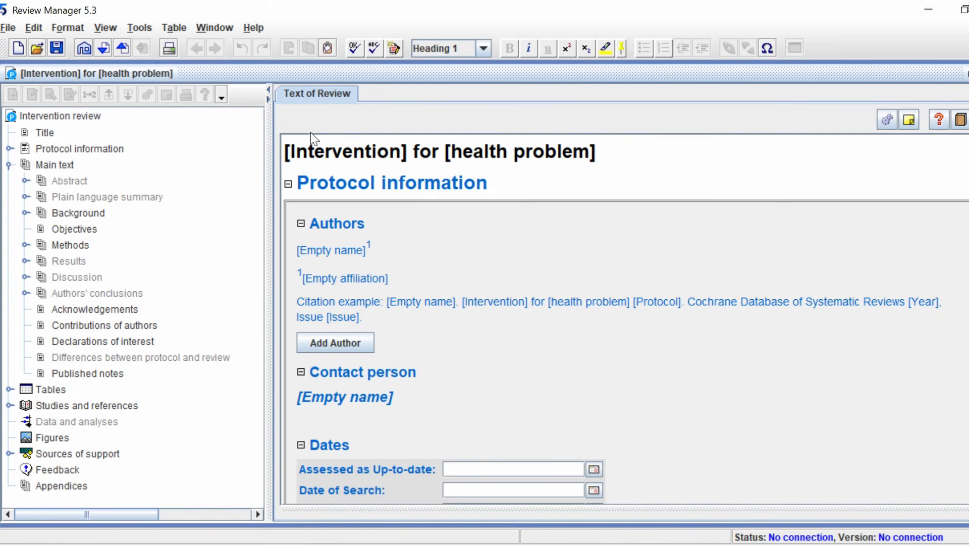
- Collapse Main text and expand Studies and references down to the Included studies section
click(9, 165)
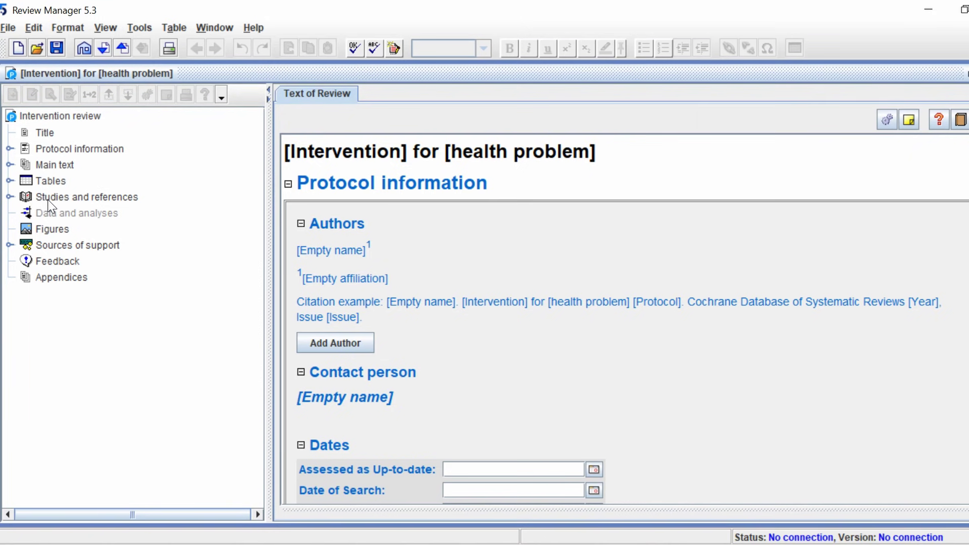
click(103, 200)
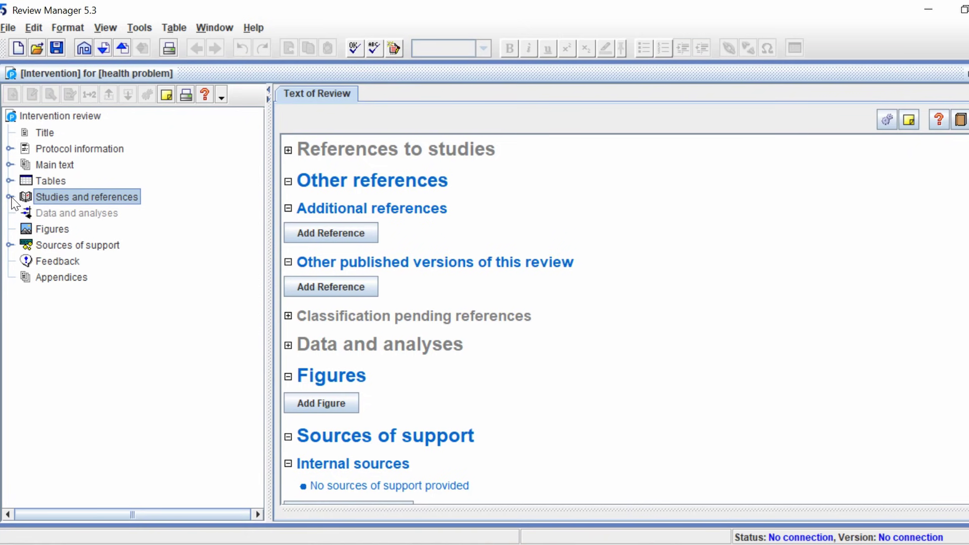
click(10, 198)
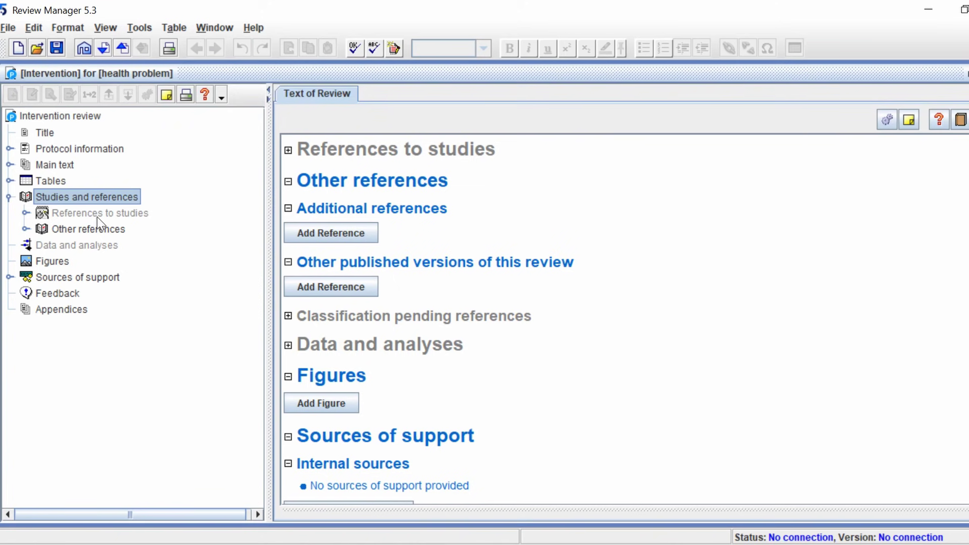
click(26, 214)
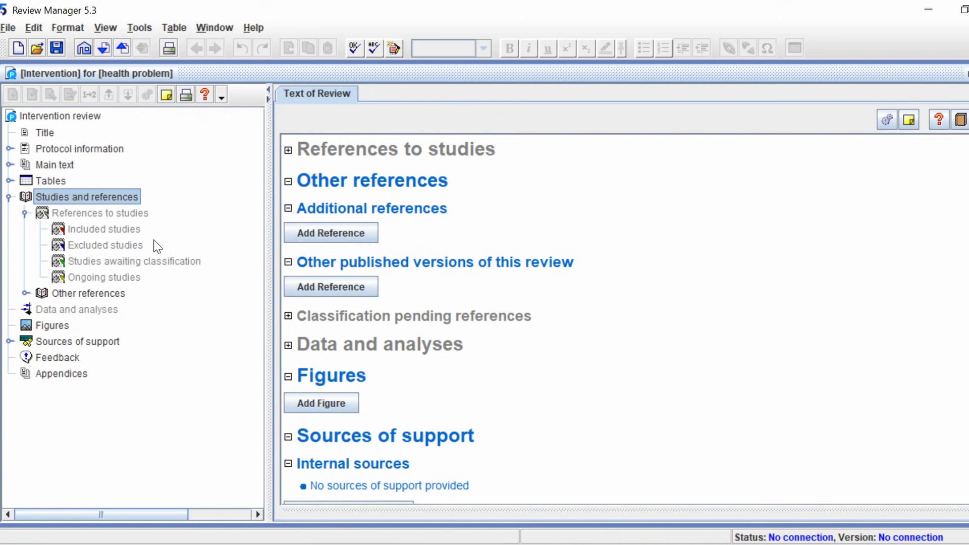
click(141, 232)
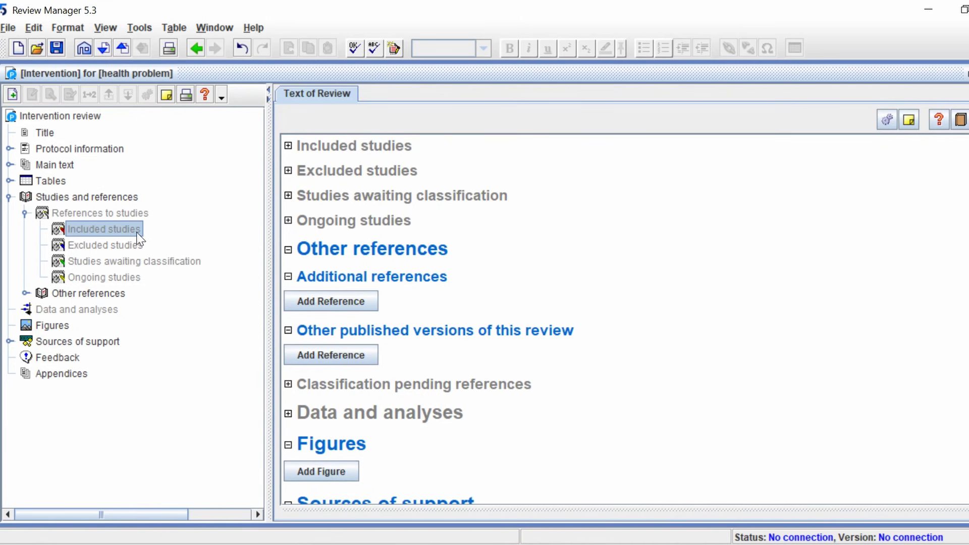
- Add 'Bradburn 2010' as an included study with default details, choosing to add another study next
right_click(137, 233)
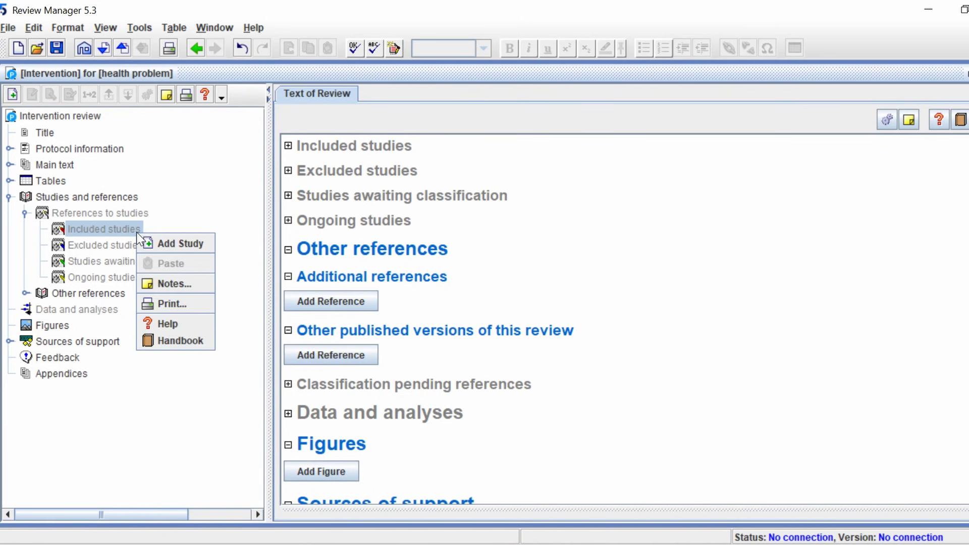
click(162, 248)
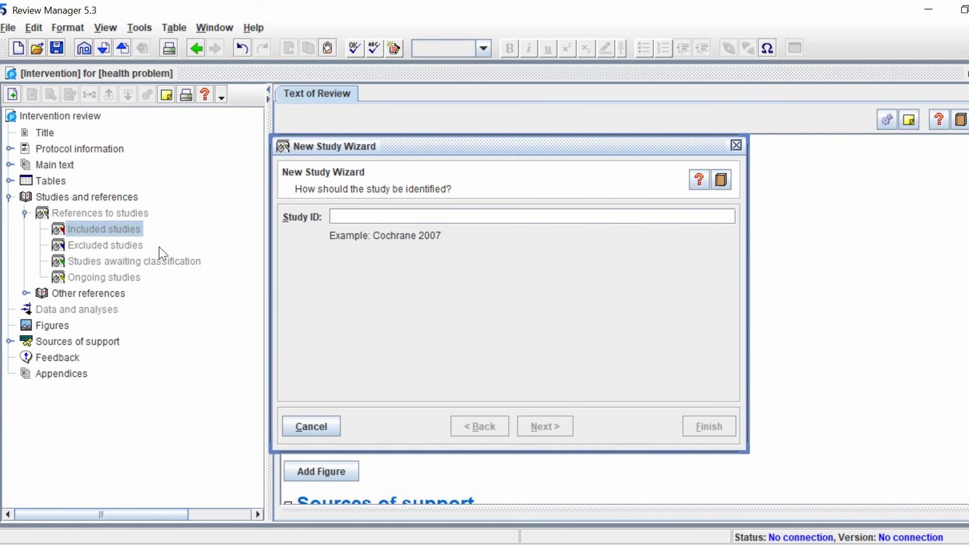
text(Bradburn )
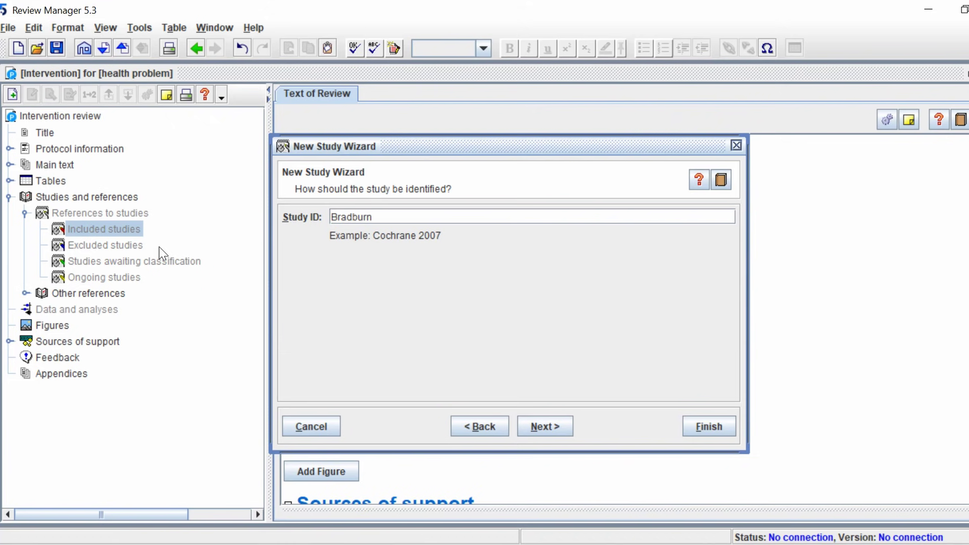
text(2010)
click(541, 427)
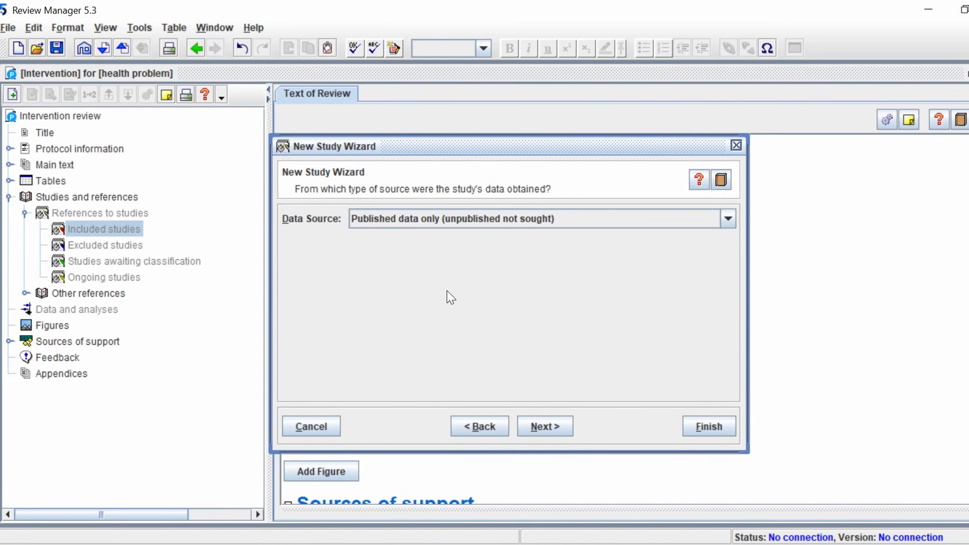
click(538, 427)
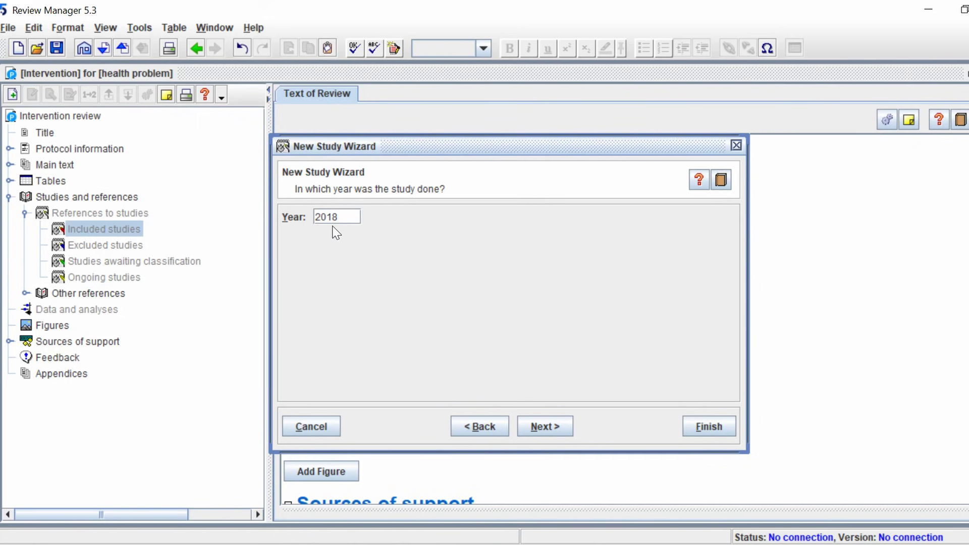
click(545, 426)
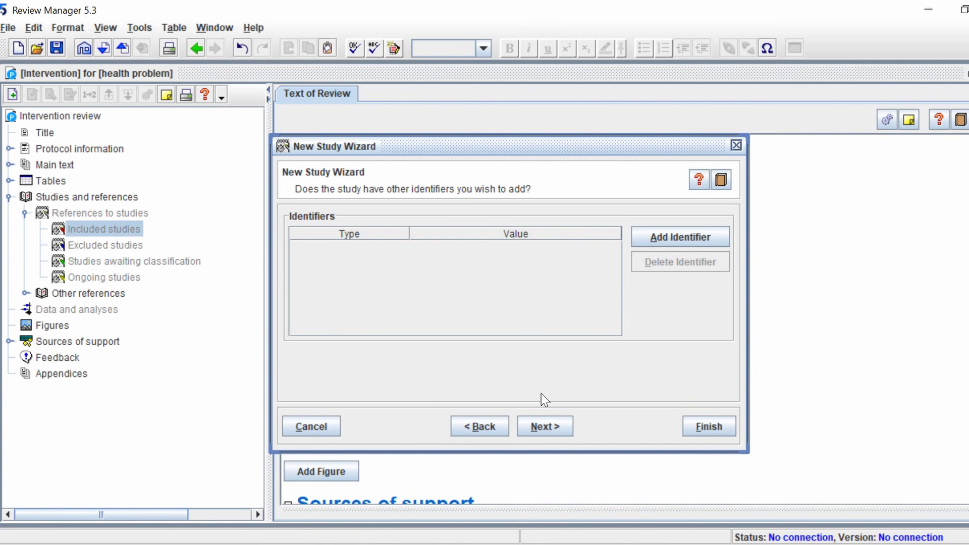
click(555, 430)
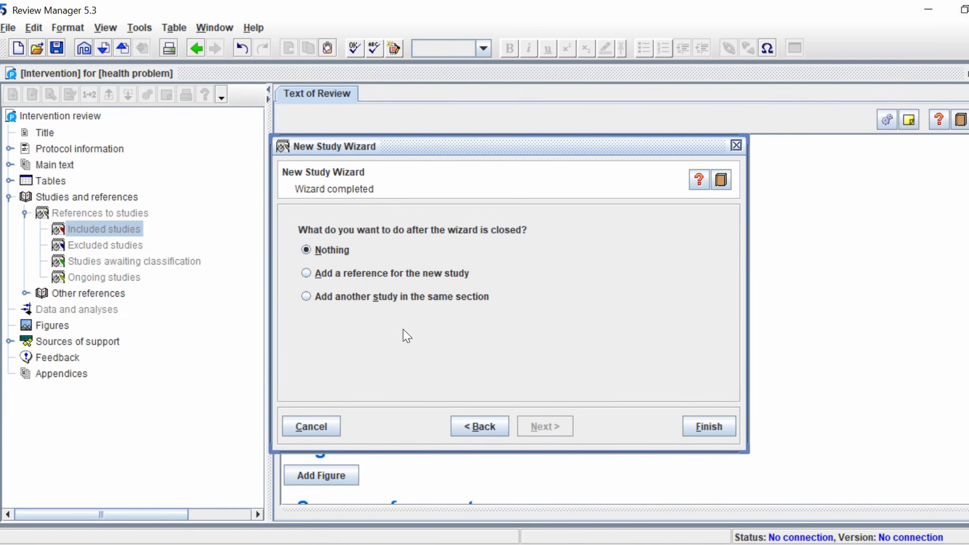
click(400, 301)
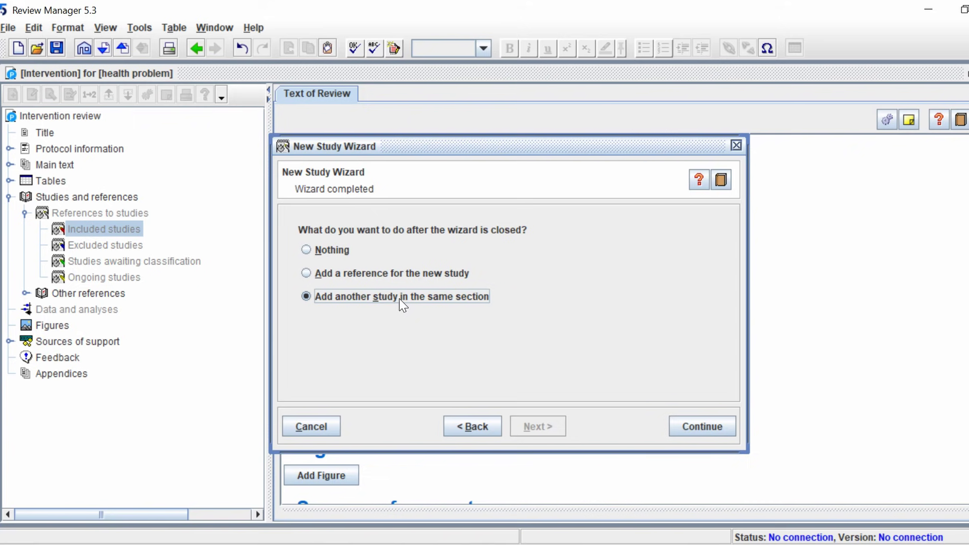
click(711, 428)
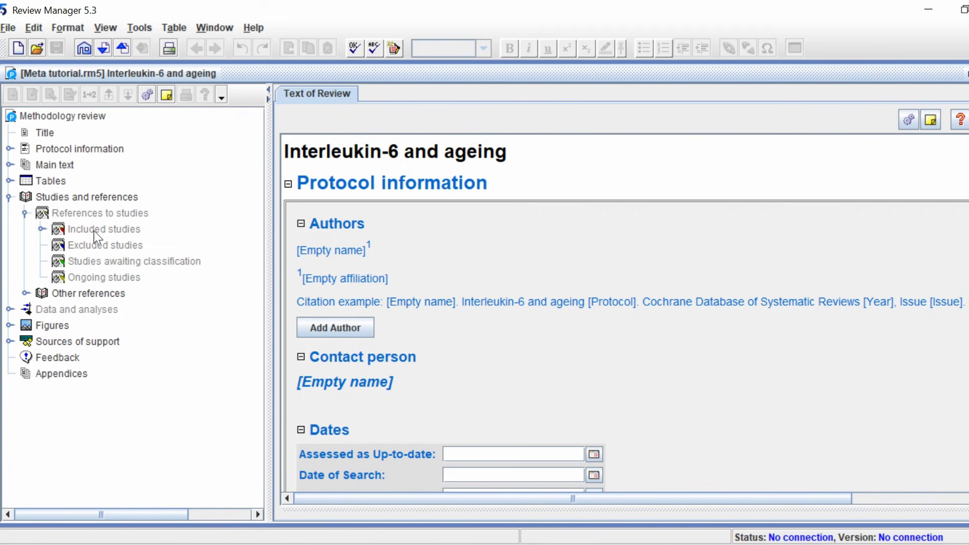
- Expand the Included studies list and scroll through its studies
click(43, 229)
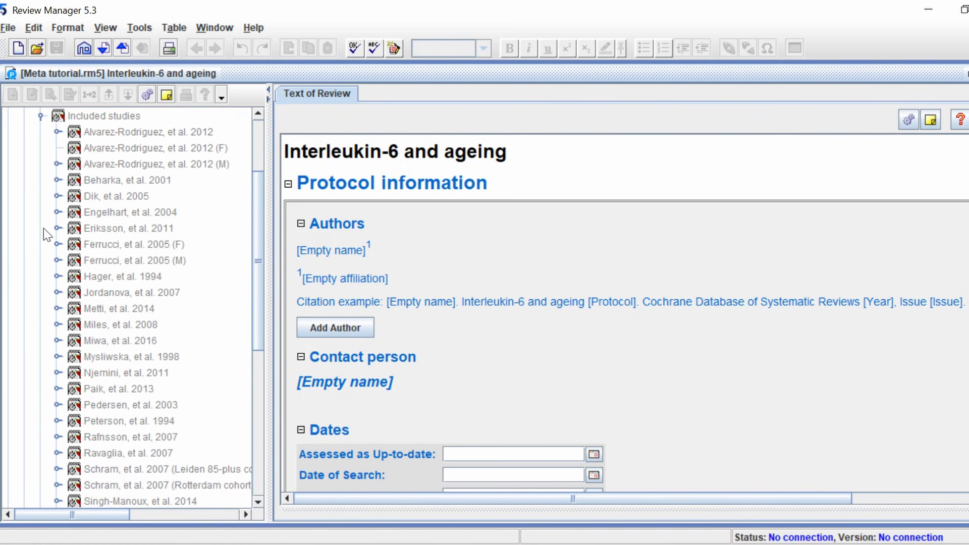
drag(257, 223, 259, 182)
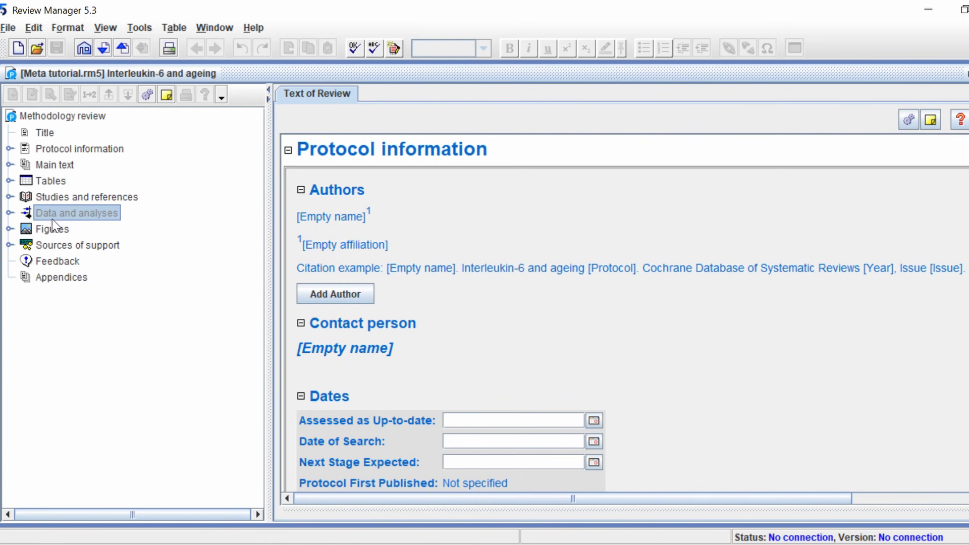
- Add the comparison 'Young vs Old' under Data and analyses, opting to add an outcome under it
right_click(94, 213)
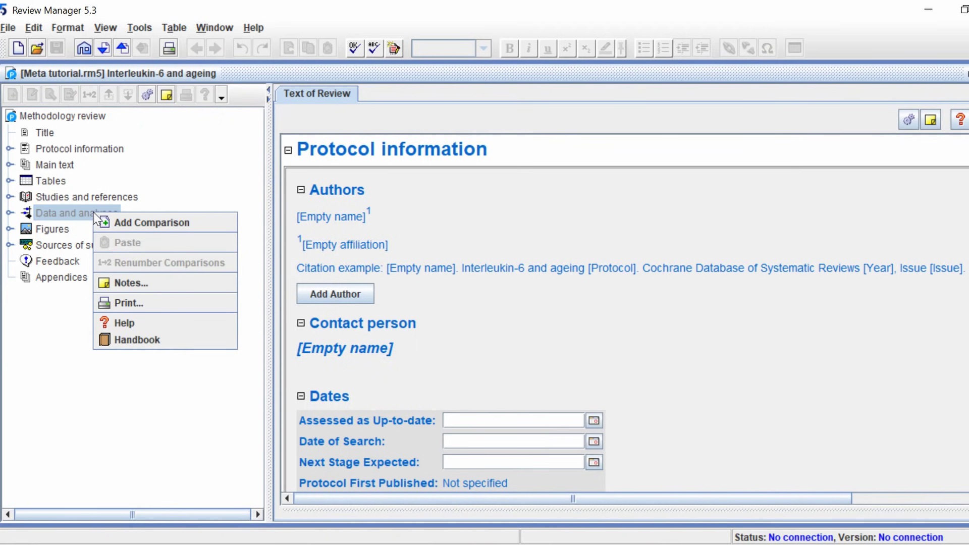
click(196, 230)
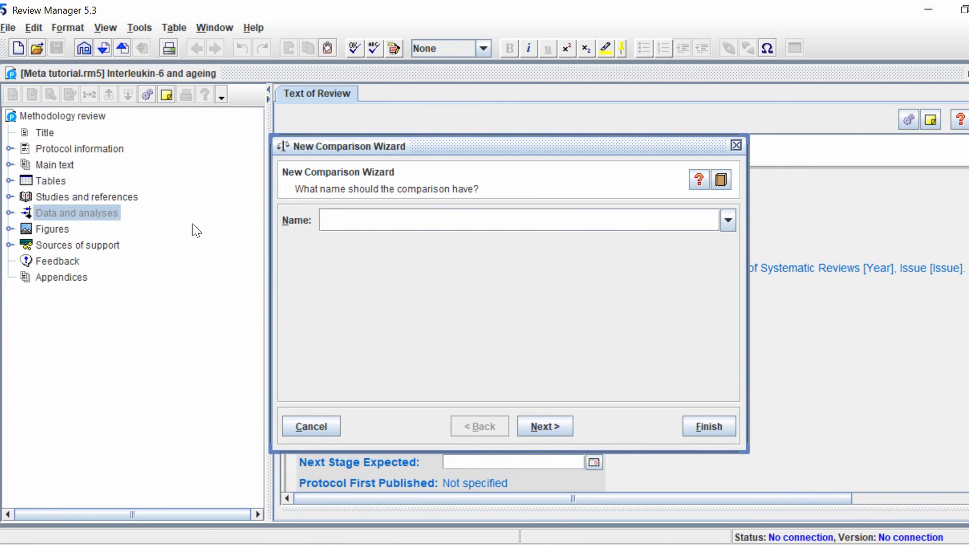
text(Young vs Old)
click(562, 430)
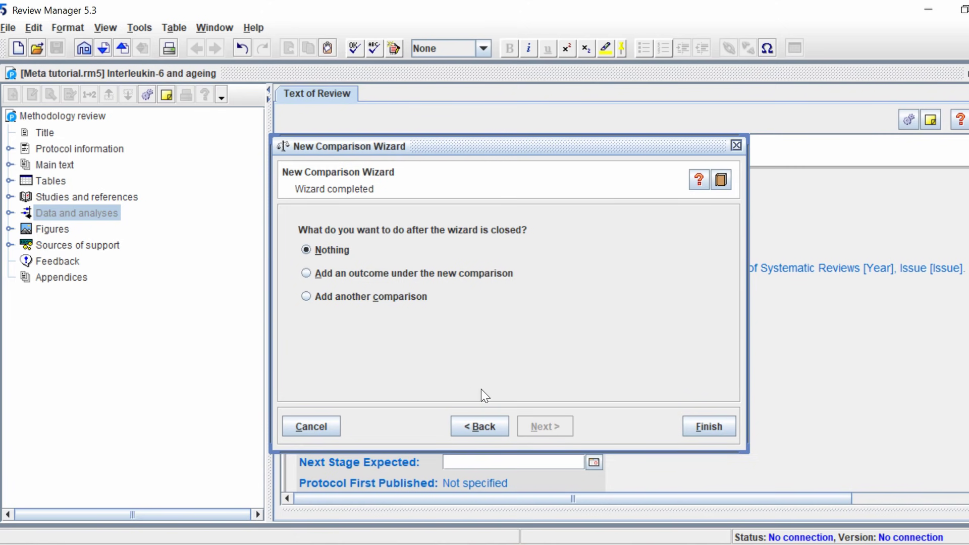
click(347, 273)
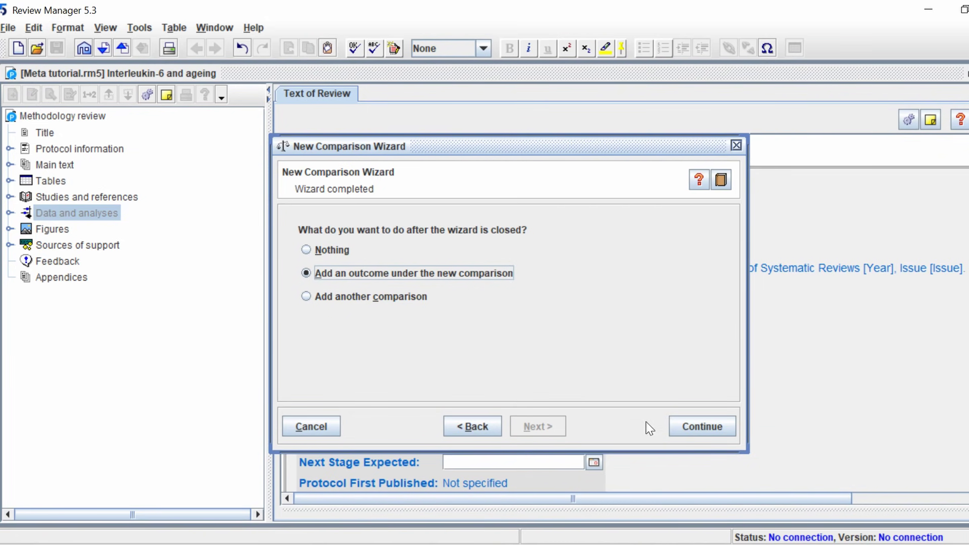
click(704, 434)
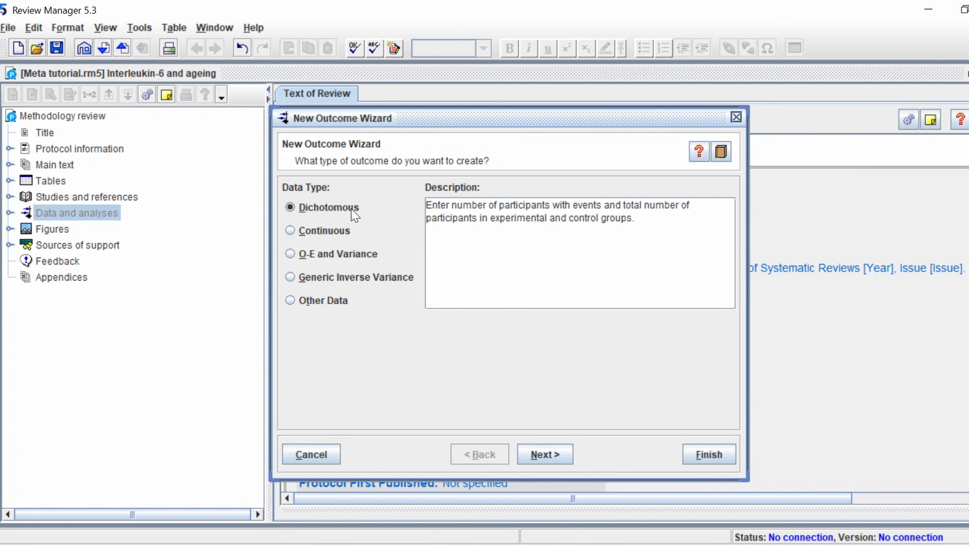
click(330, 231)
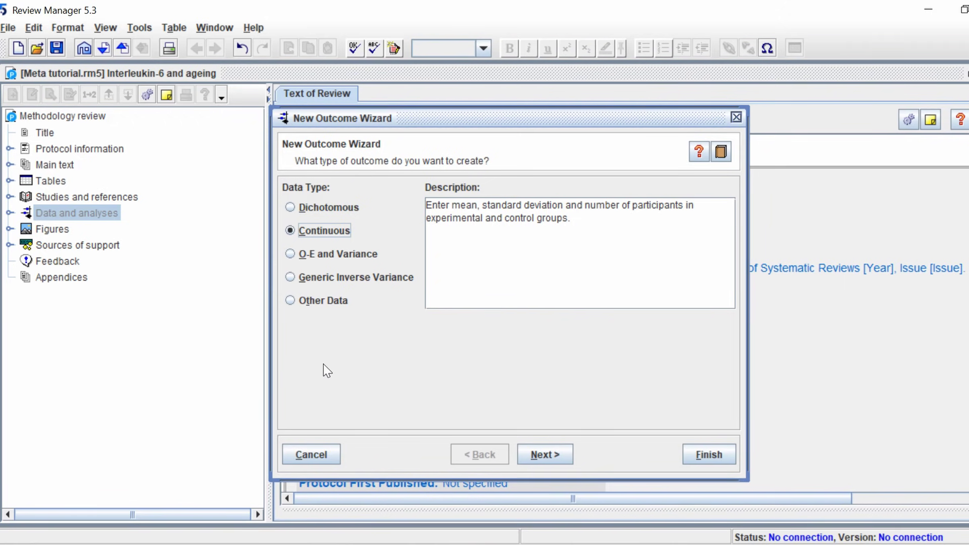
key(Down)
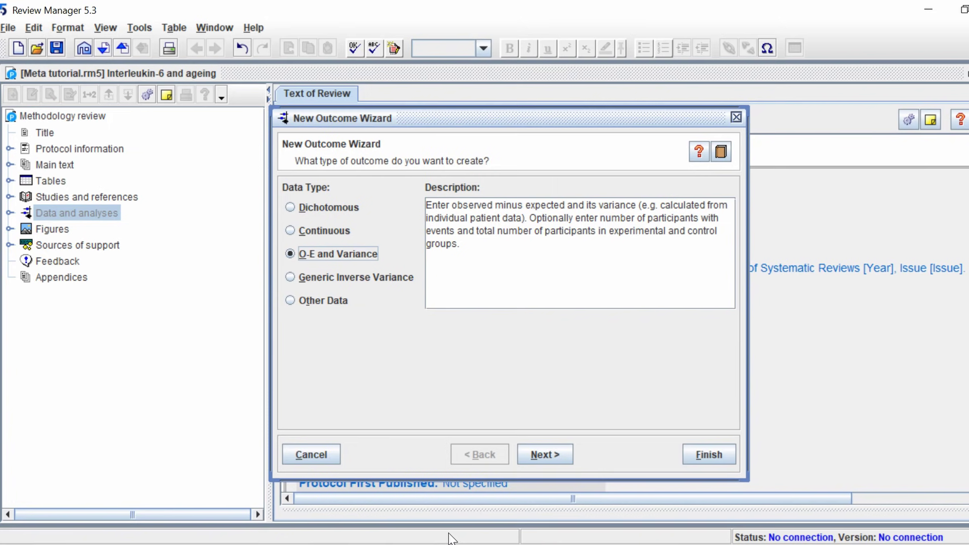
click(309, 279)
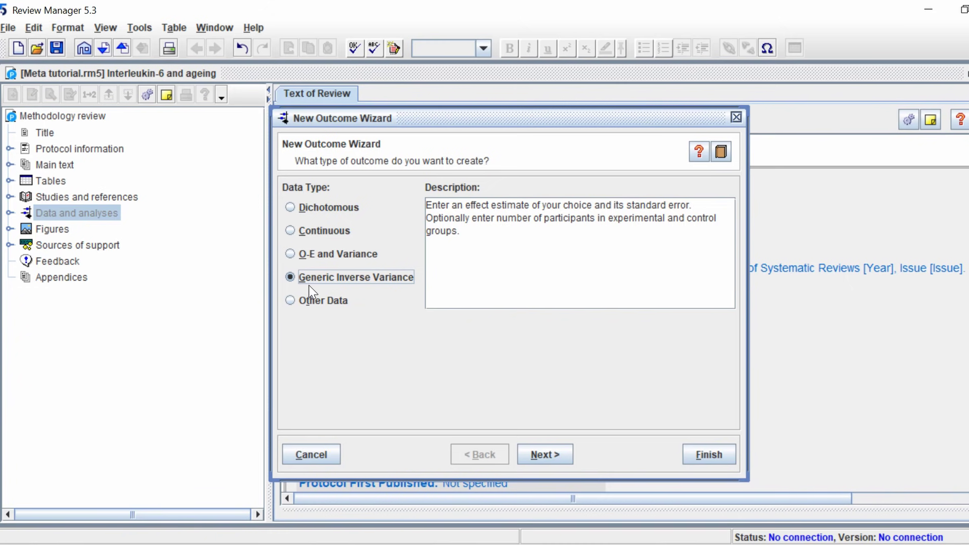
click(306, 298)
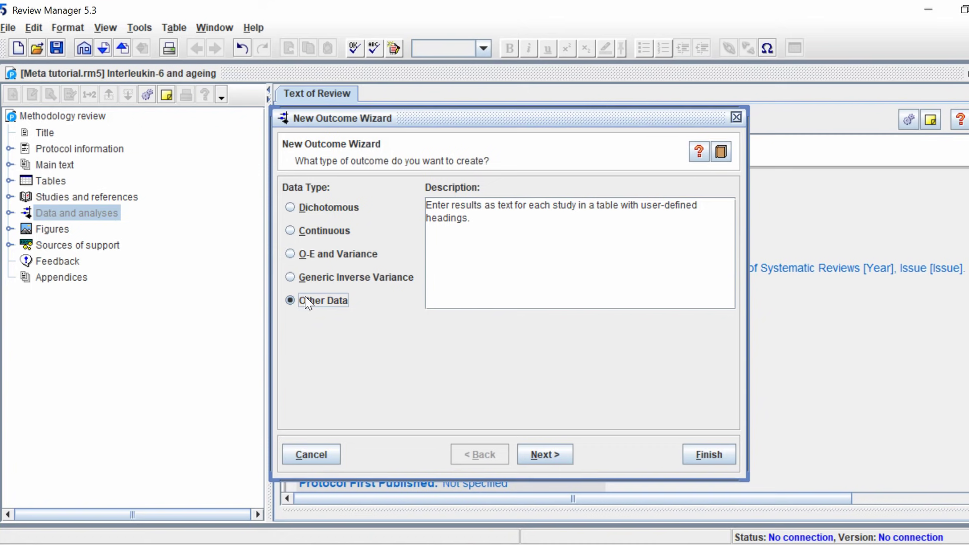
click(302, 231)
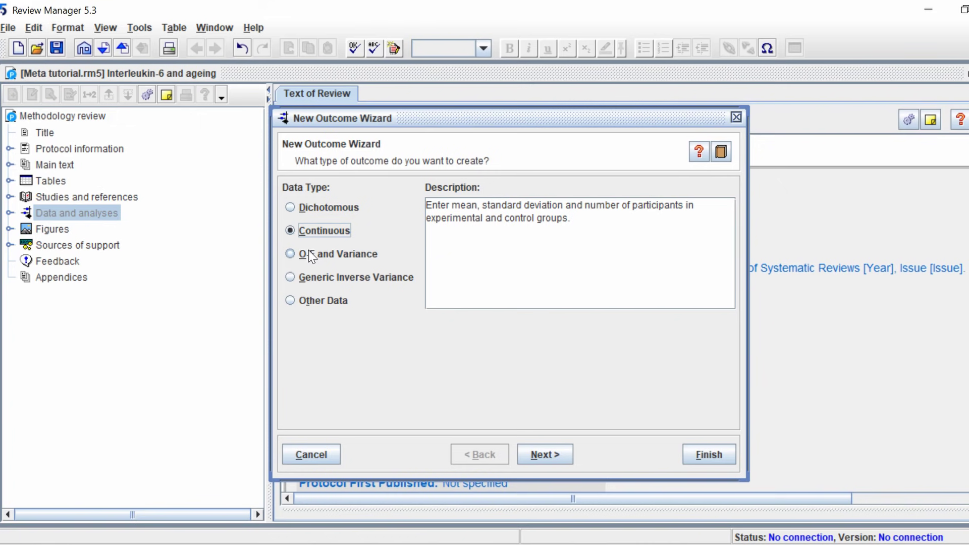
- Name the outcome 'IL-6 concentrations' with group labels 'Young' and 'Old'
click(553, 458)
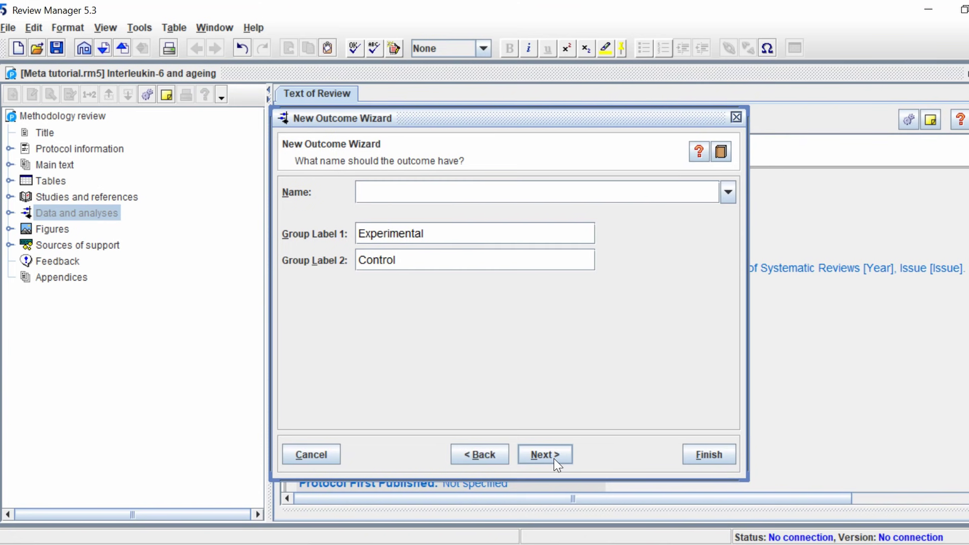
text(IL-6 concentrations)
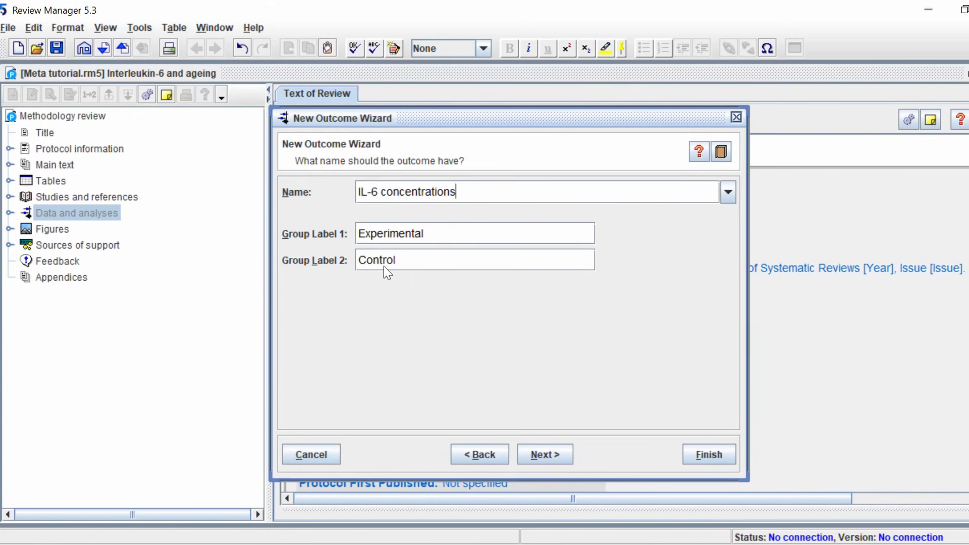
click(406, 237)
click(432, 237)
drag(433, 238, 303, 237)
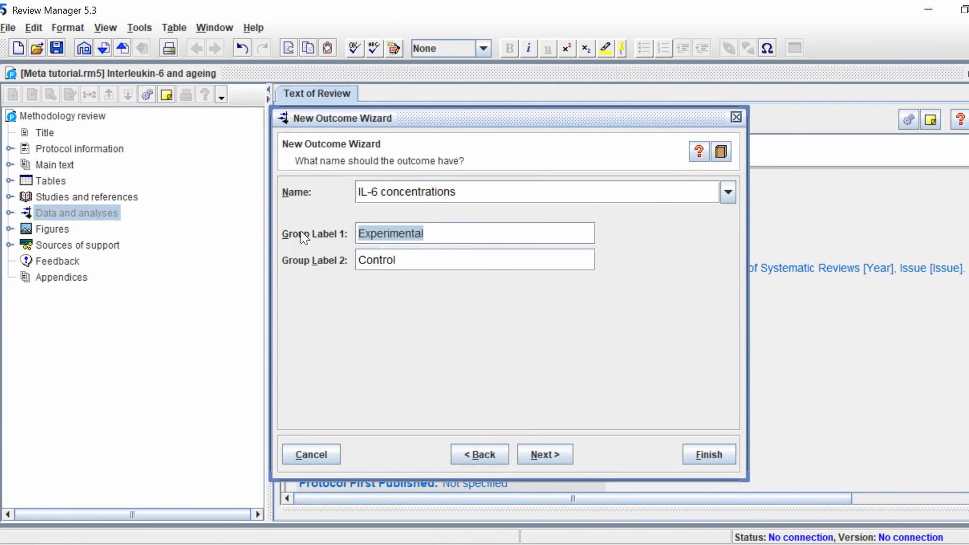
text(Young)
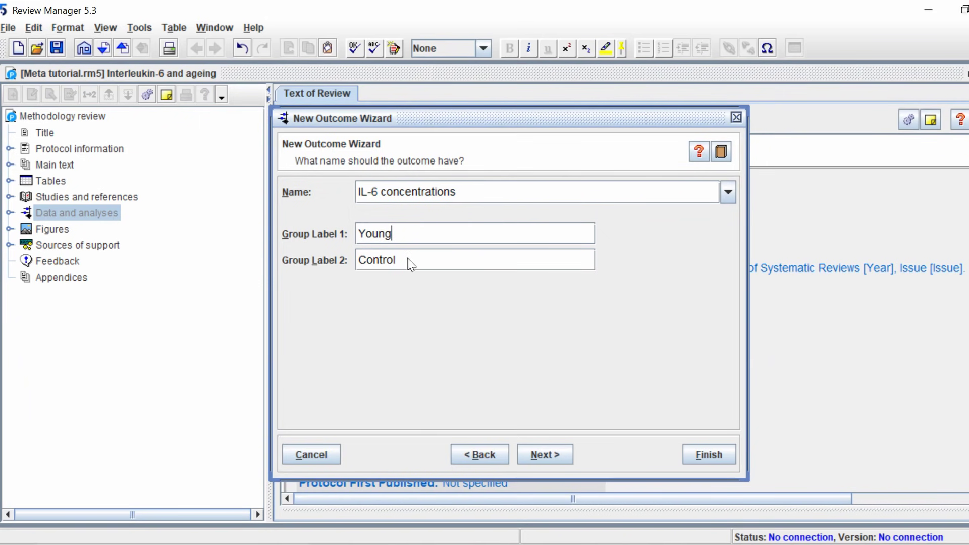
drag(407, 262, 304, 253)
text(Old)
- Set the analysis model to Random Effects and the effect measure to Std. Mean Difference
click(544, 452)
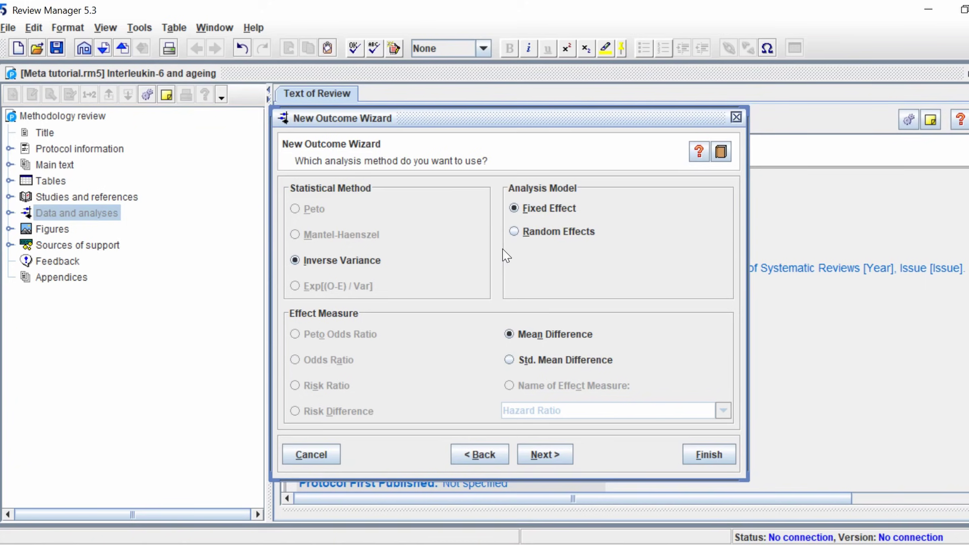
click(515, 233)
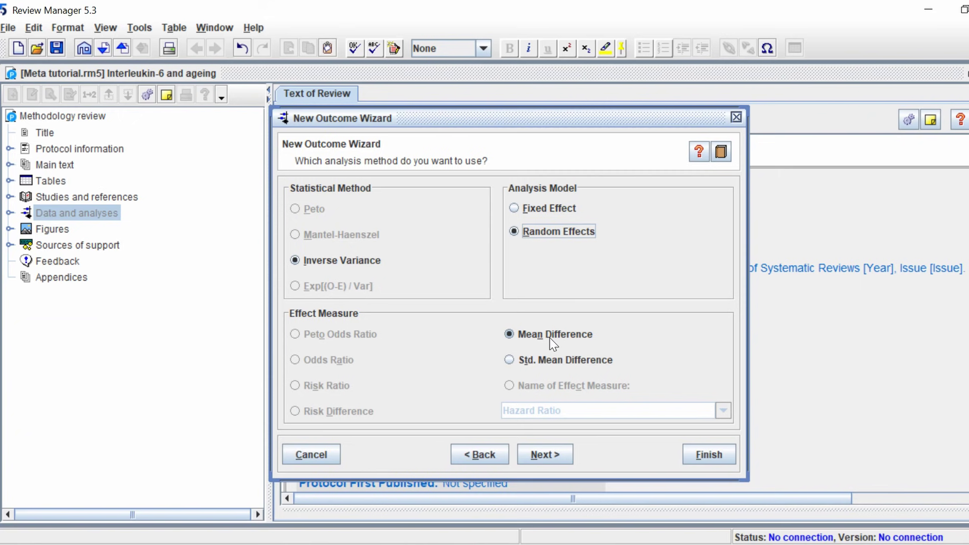
click(540, 364)
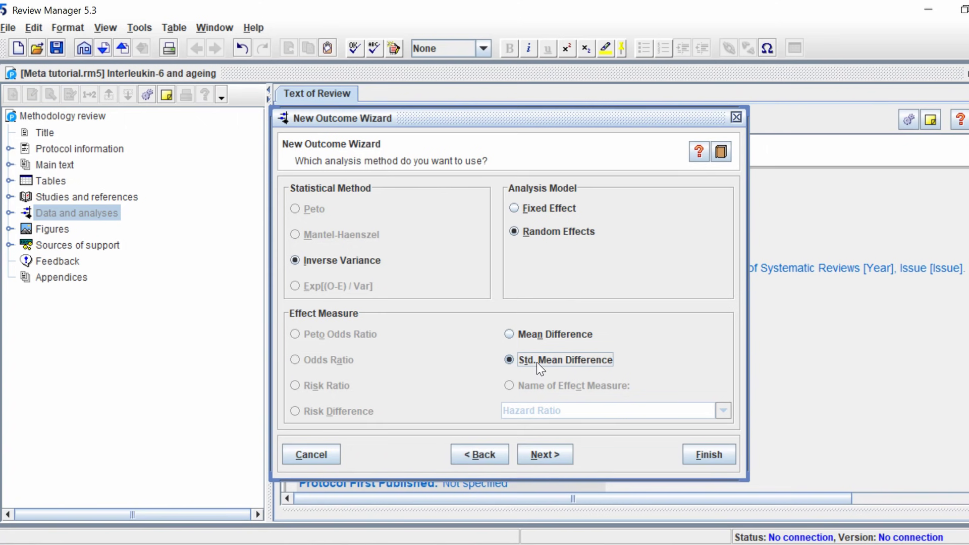
- Keep the default totals, subtotals and 95% confidence intervals, moving on to graph details
click(543, 455)
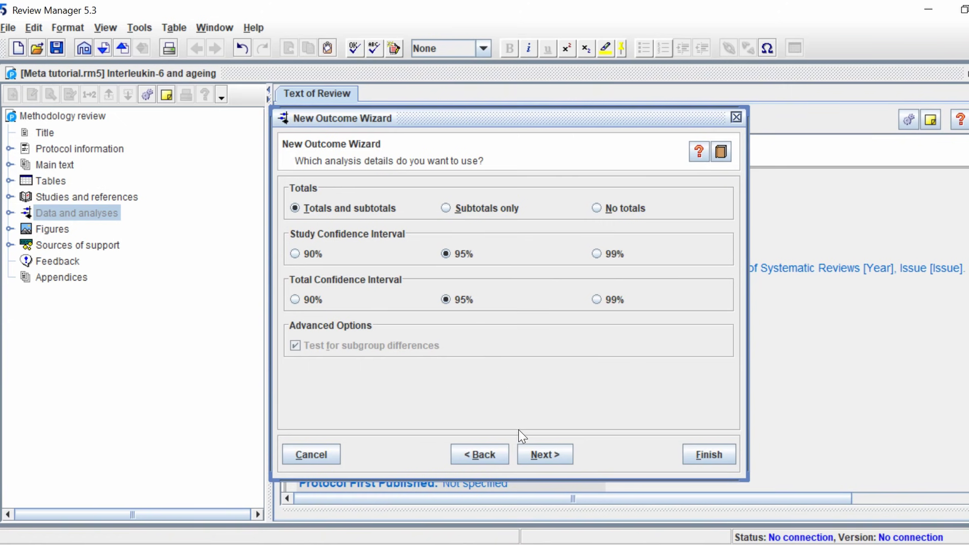
click(548, 460)
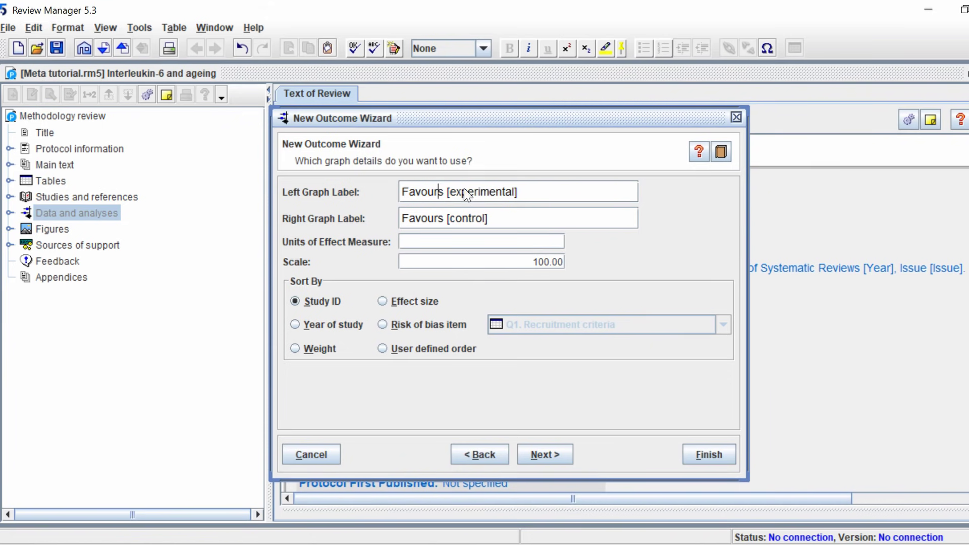
- Set graph labels 'Higher in the young' and 'Higher in the old', sorting studies by year
drag(519, 191, 370, 191)
text(H)
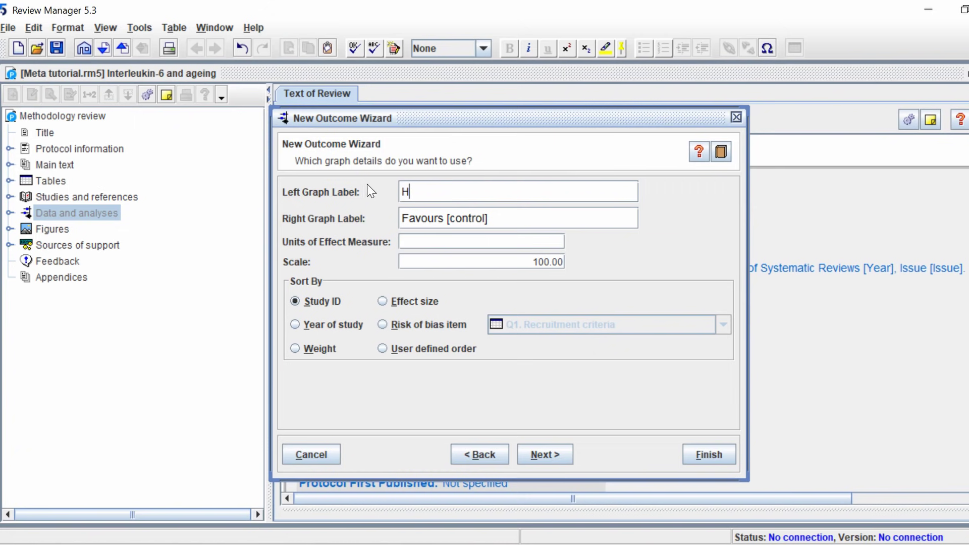
text(igher in the young)
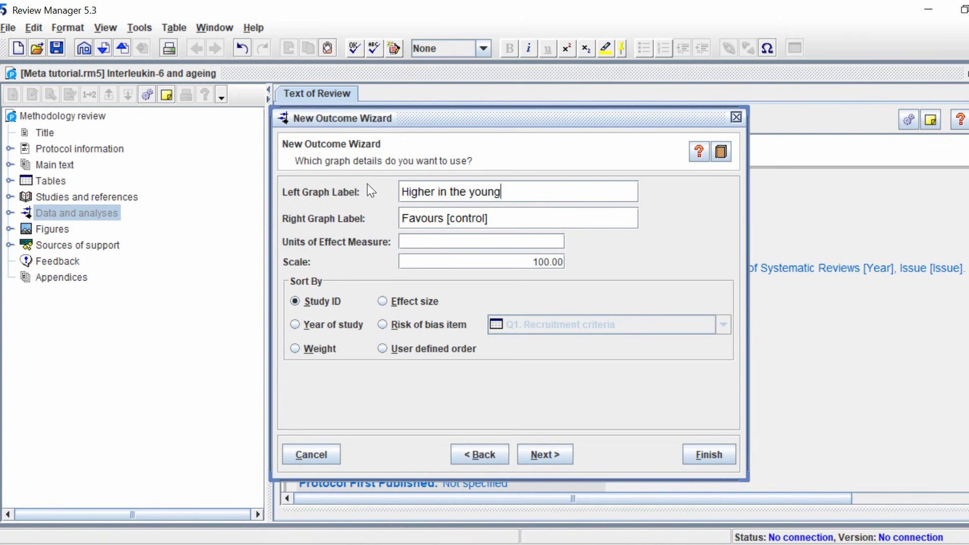
key(Tab)
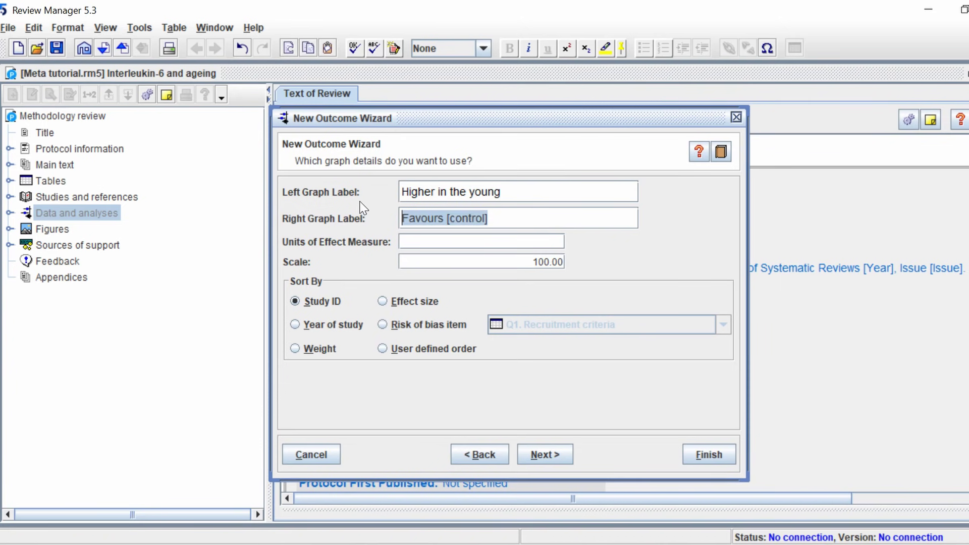
text(Higher in)
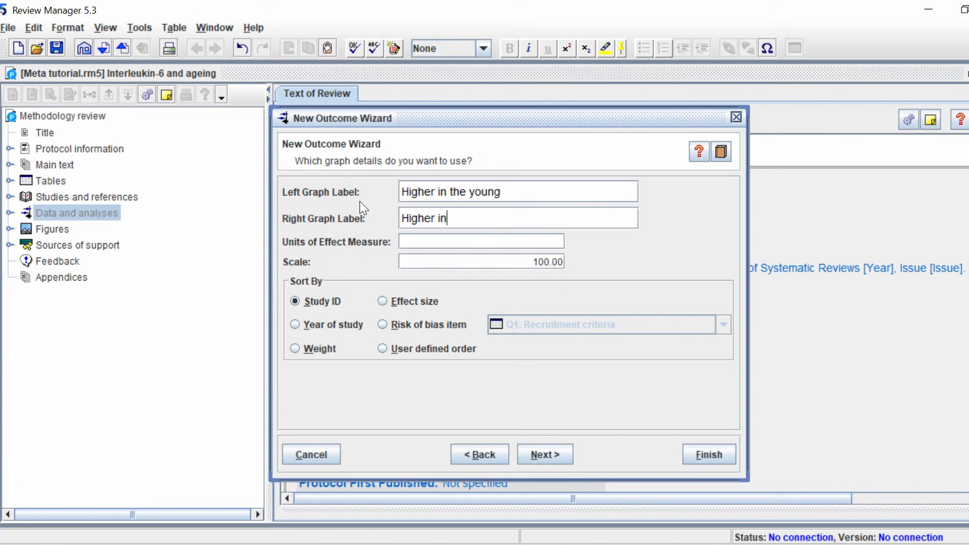
text( the old)
click(404, 242)
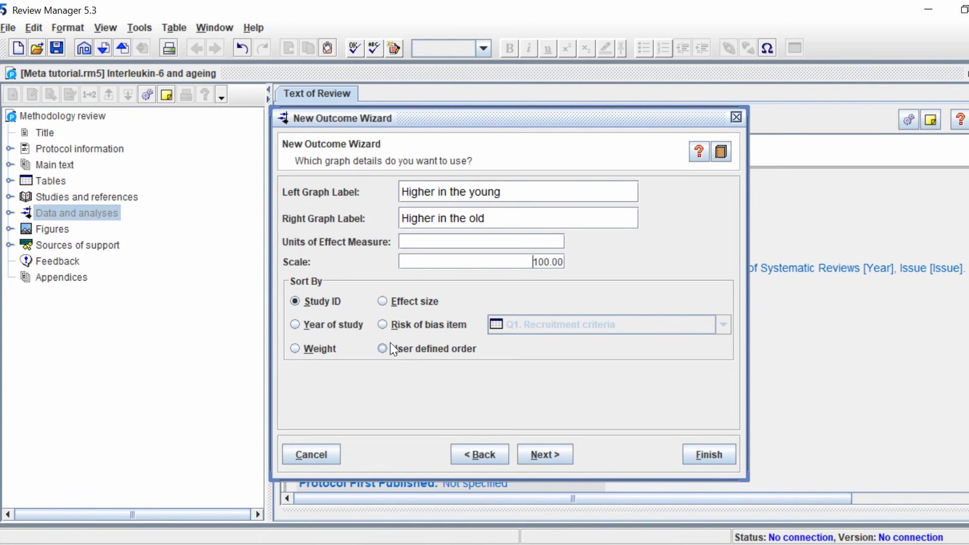
click(328, 333)
click(554, 453)
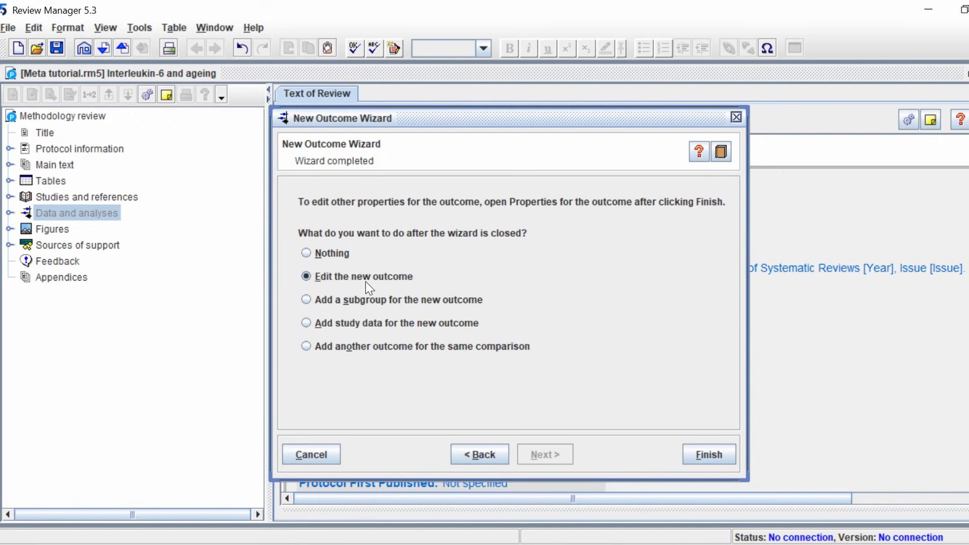
- Create the outcome and view the empty 4.1 IL-6 concentrations table under Young vs Old
click(708, 454)
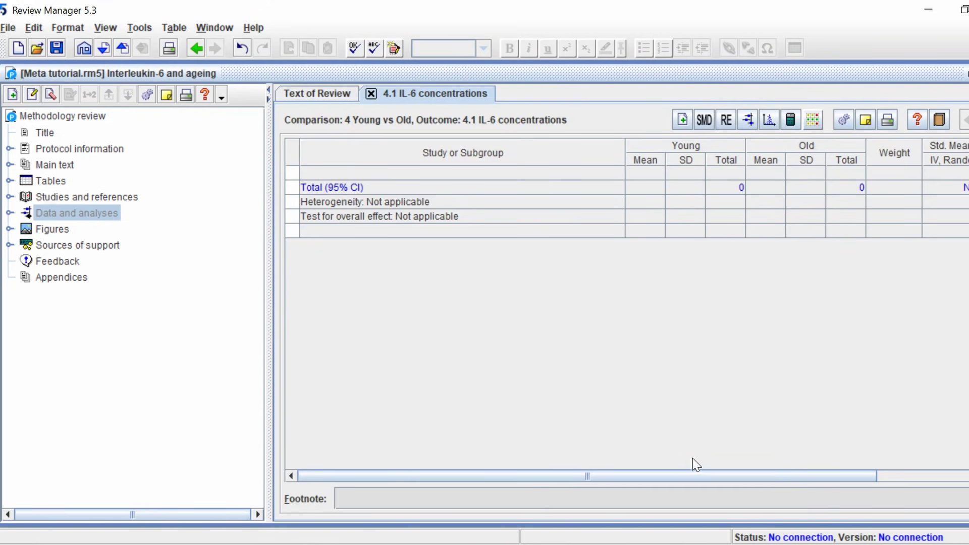
click(10, 213)
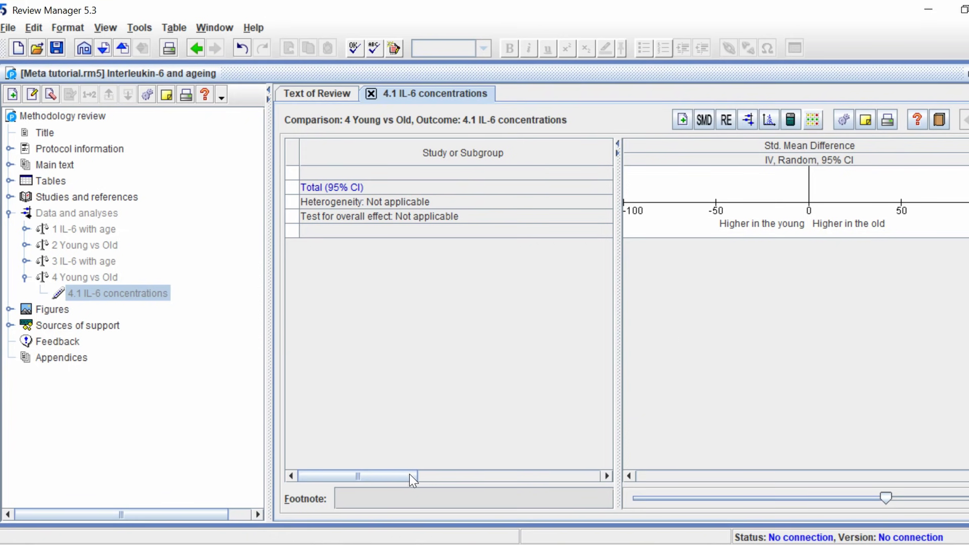
mouse_move(410, 480)
mouse_down()
mouse_move(581, 483)
mouse_move(428, 476)
mouse_up()
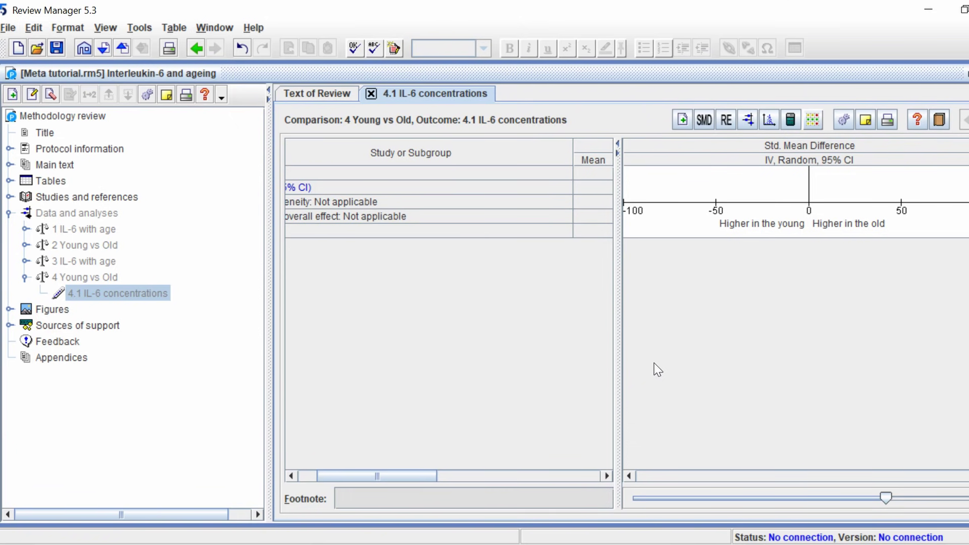
drag(356, 477, 337, 480)
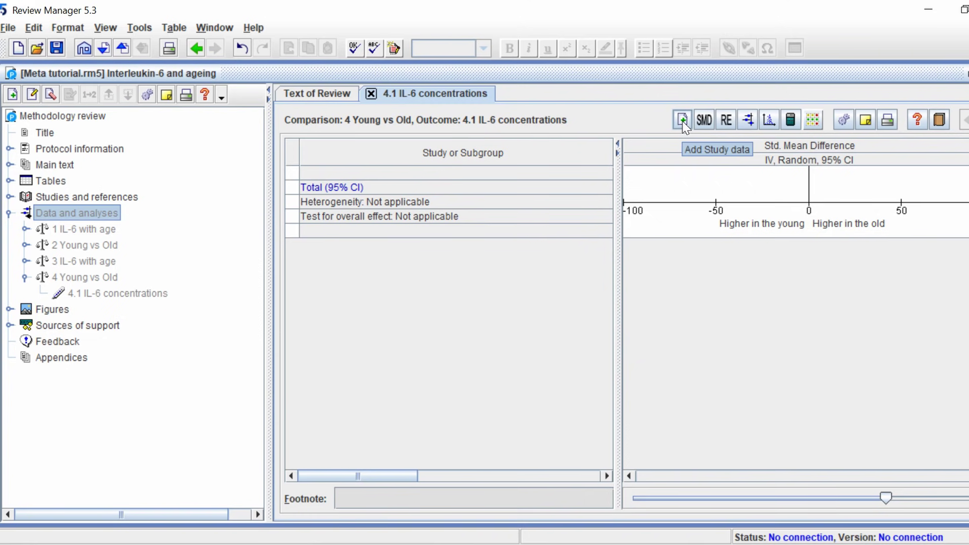
- Start the Add Study Data wizard for outcome 4.1 IL-6 concentrations
right_click(122, 297)
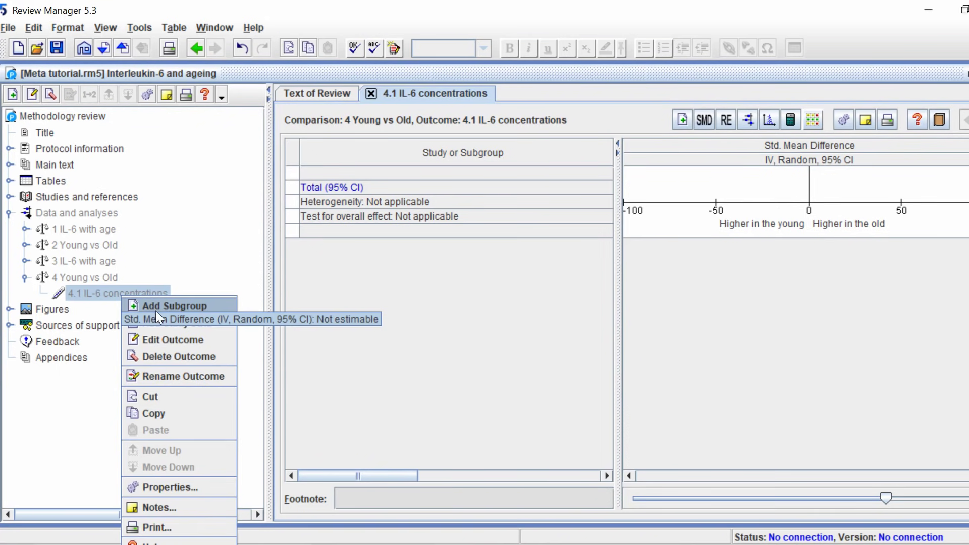
click(205, 326)
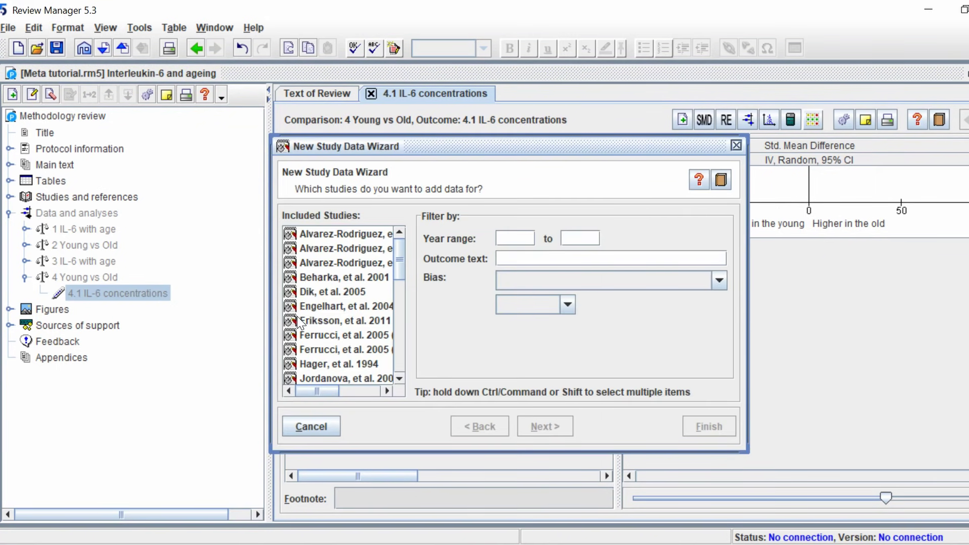
mouse_move(402, 262)
mouse_down()
mouse_move(403, 339)
mouse_move(411, 277)
mouse_move(396, 253)
mouse_move(399, 341)
mouse_move(400, 271)
mouse_up()
- Select several studies in the wizard's Included Studies list
click(346, 248)
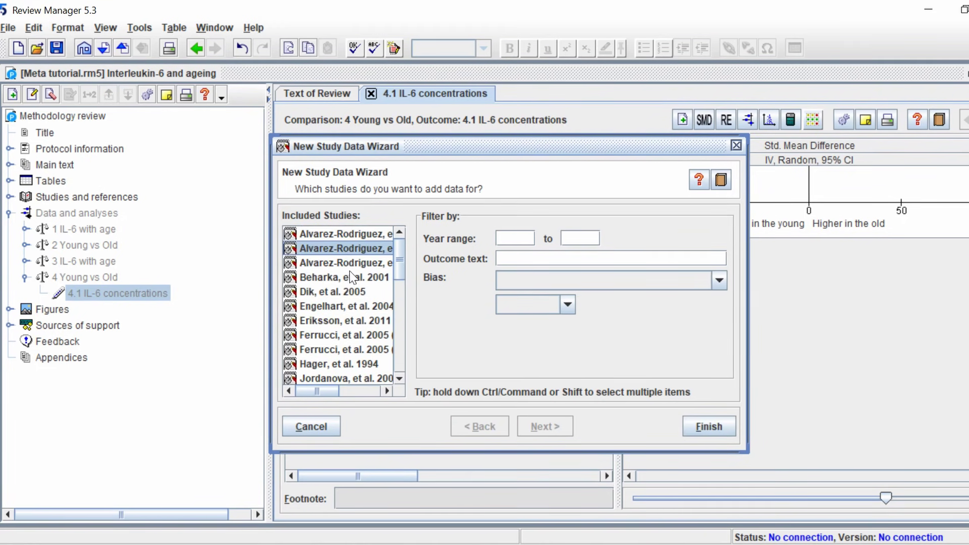
click(349, 277)
click(345, 350)
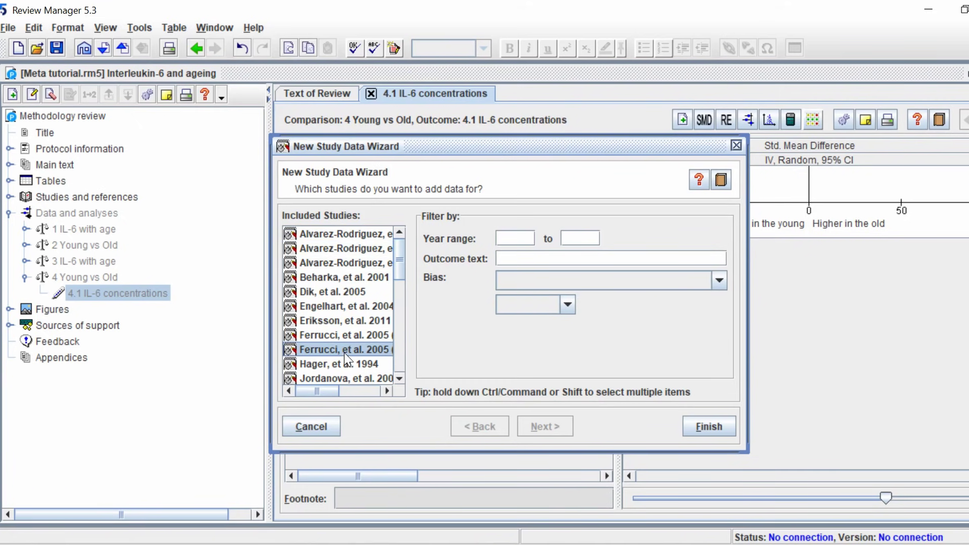
click(361, 263)
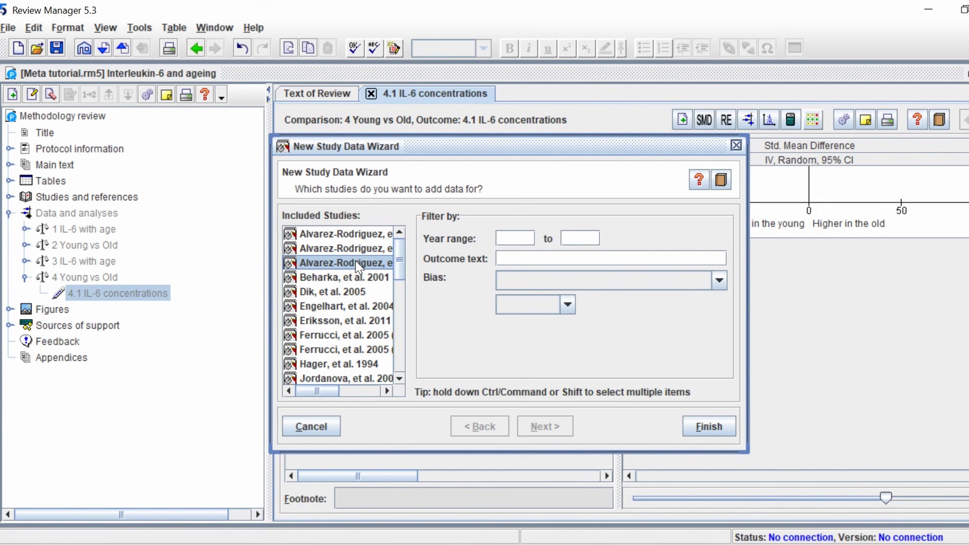
ctrl+click(356, 277)
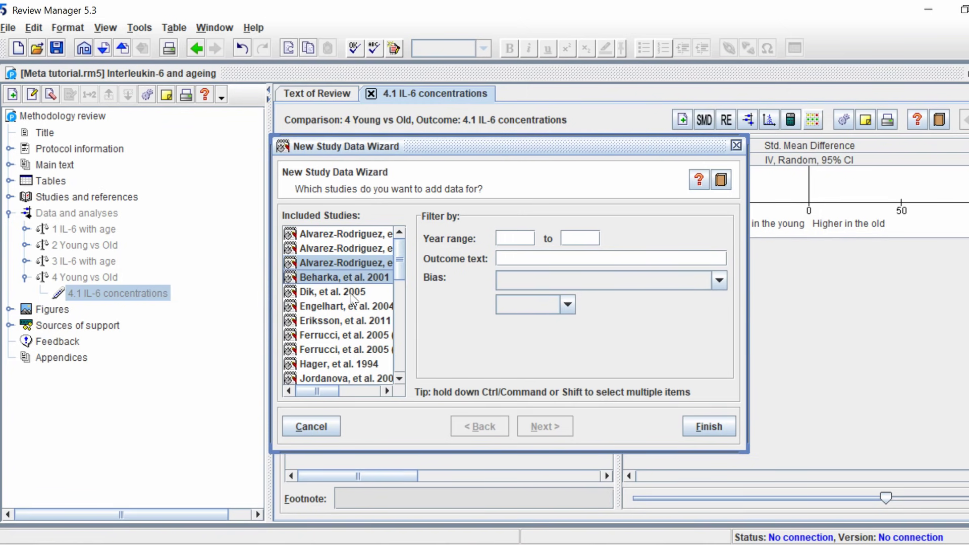
ctrl+click(352, 306)
ctrl+click(349, 335)
ctrl+click(347, 365)
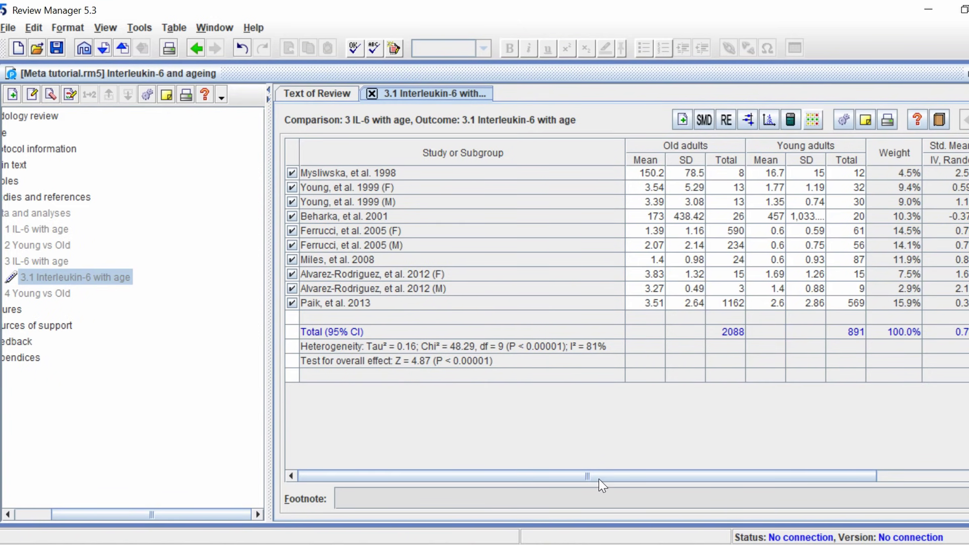
- Browse the 3.1 Interleukin-6 with age table and show its forest plot (SMD 0.78 [0.46, 1.09])
drag(599, 479, 757, 487)
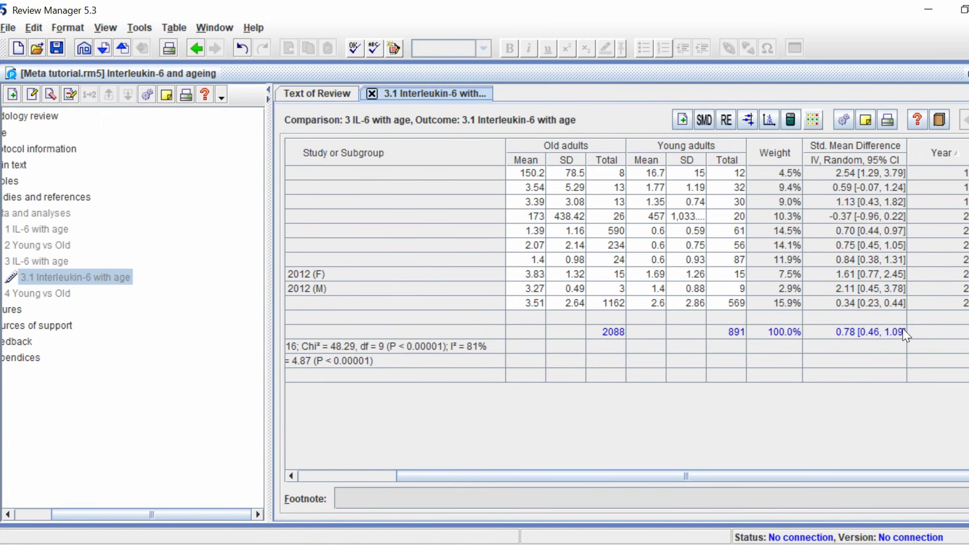
drag(765, 476, 655, 493)
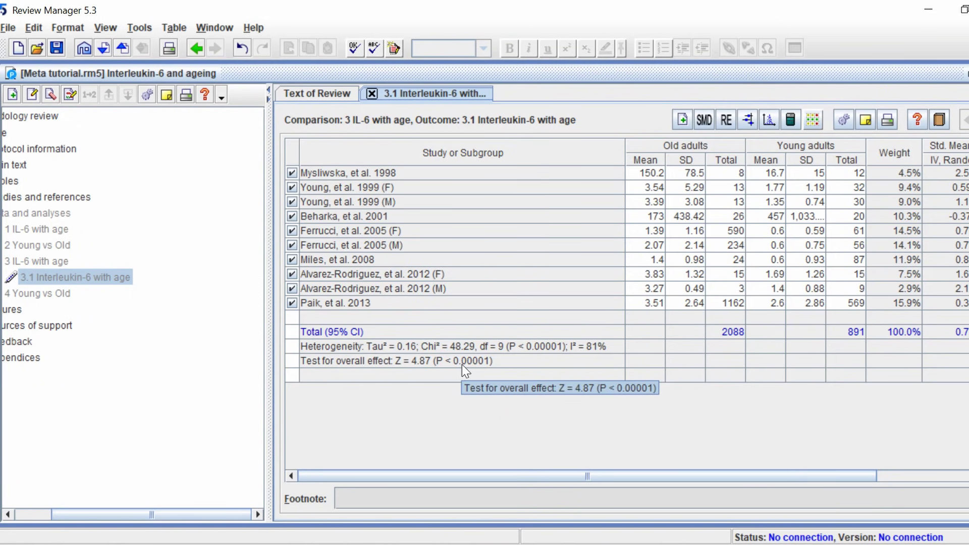
scroll(657, 396, right, 3)
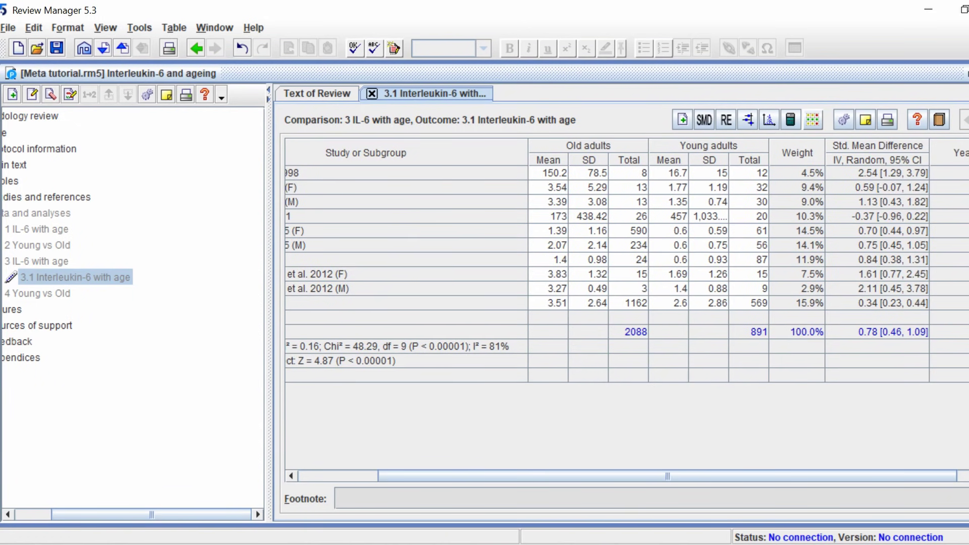
click(769, 120)
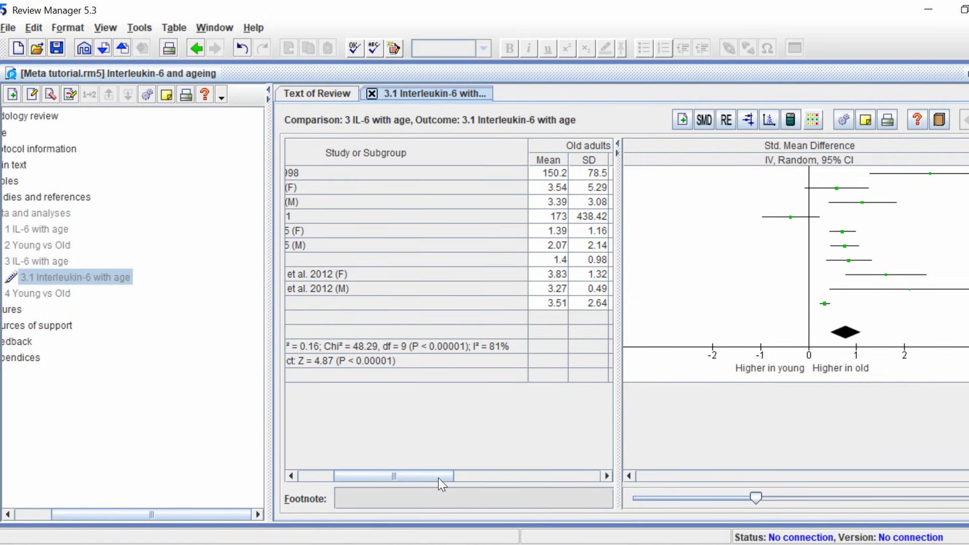
drag(439, 478, 583, 478)
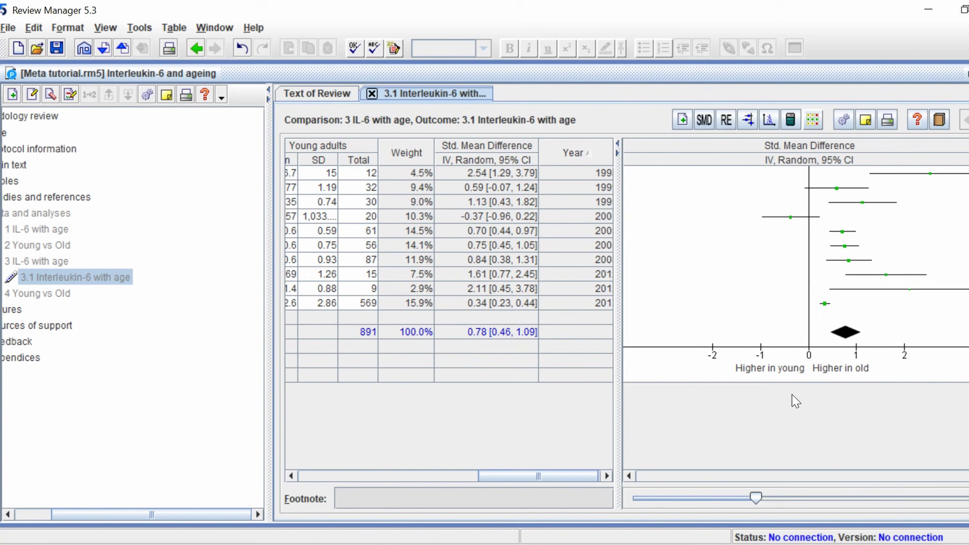
click(742, 498)
mouse_move(744, 498)
mouse_down()
mouse_move(782, 499)
mouse_move(755, 494)
mouse_up()
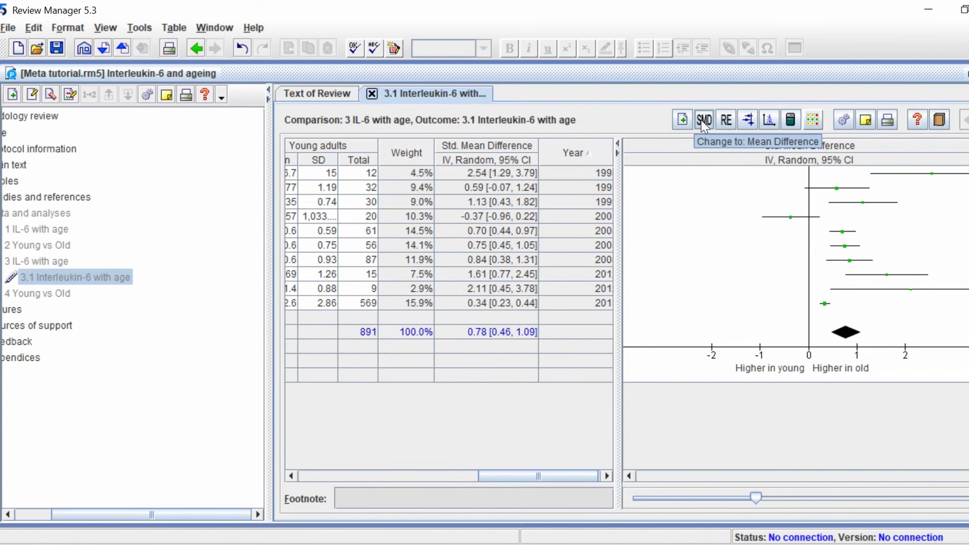
click(745, 122)
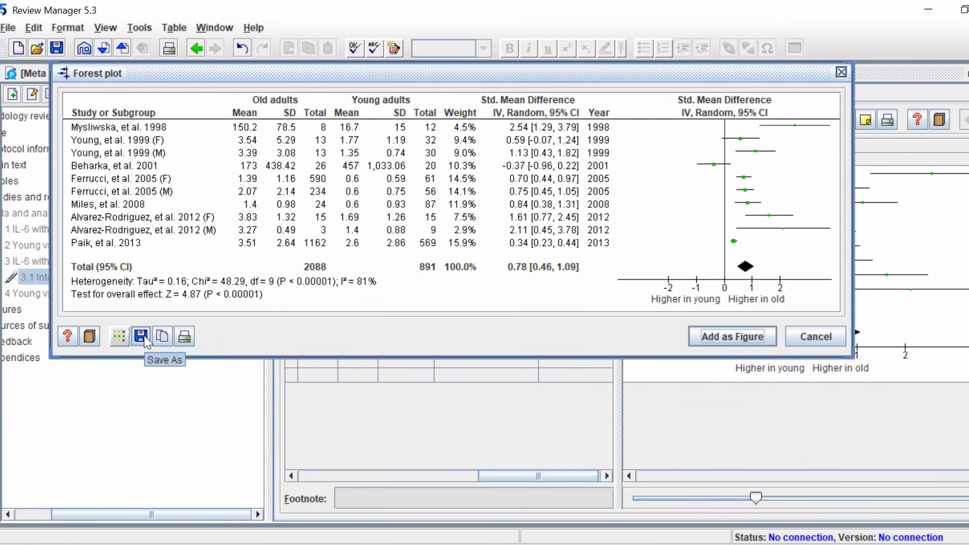
key(Escape)
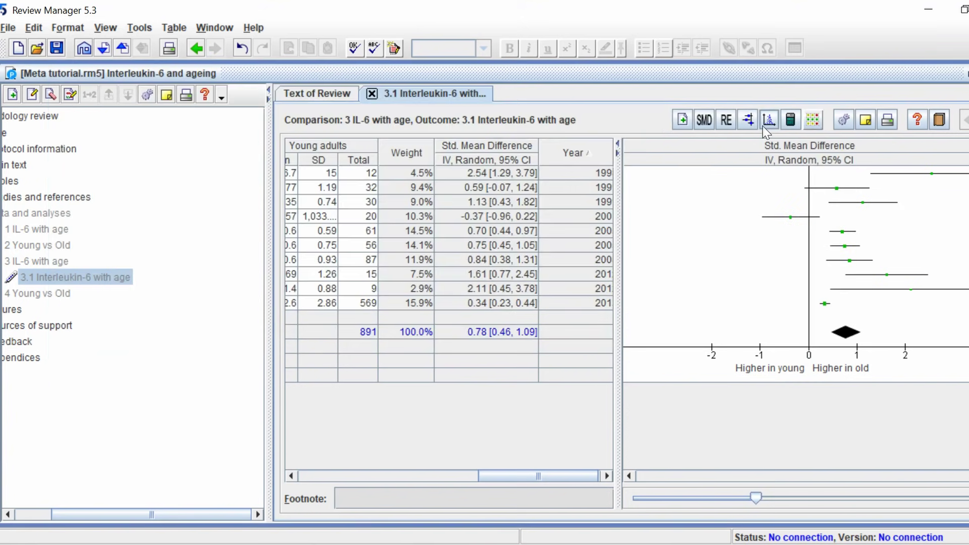
click(765, 125)
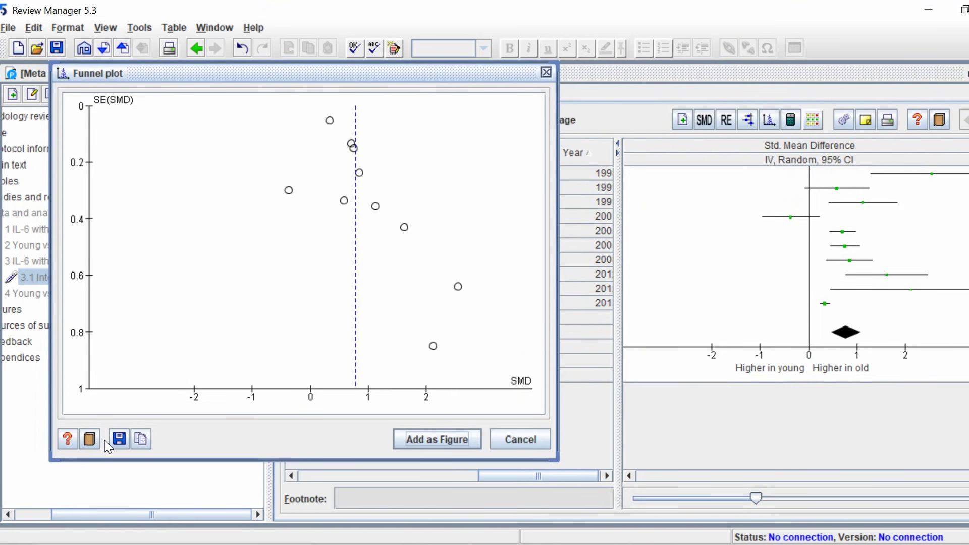
click(525, 435)
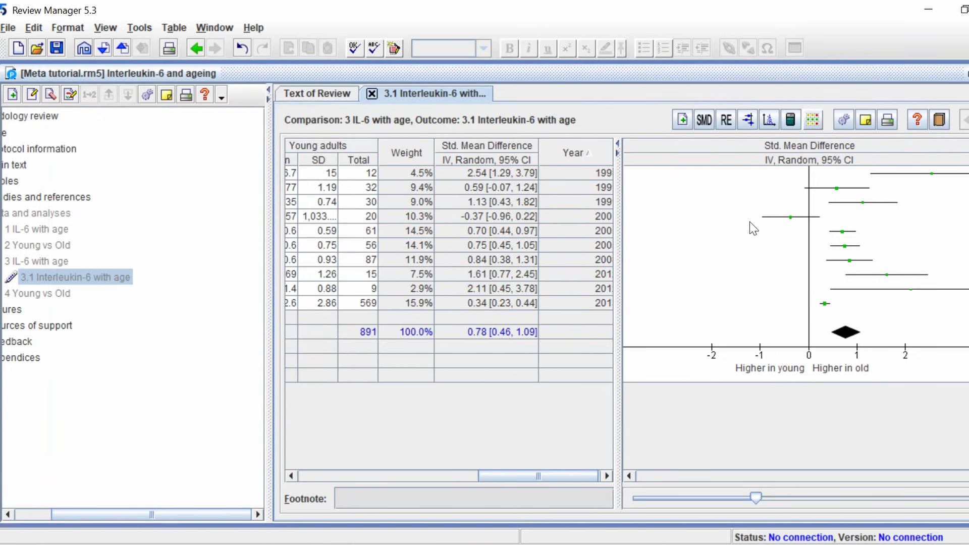
click(844, 120)
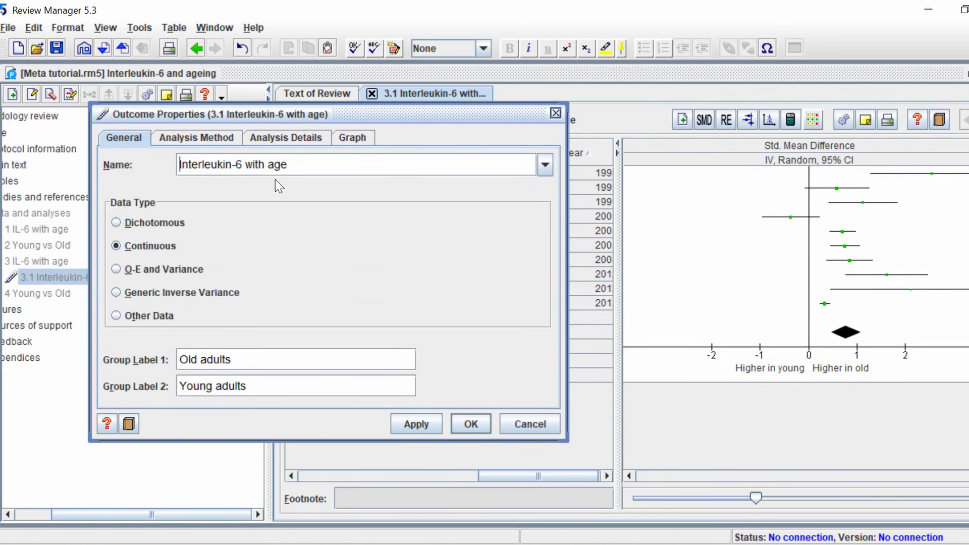
click(220, 142)
click(277, 139)
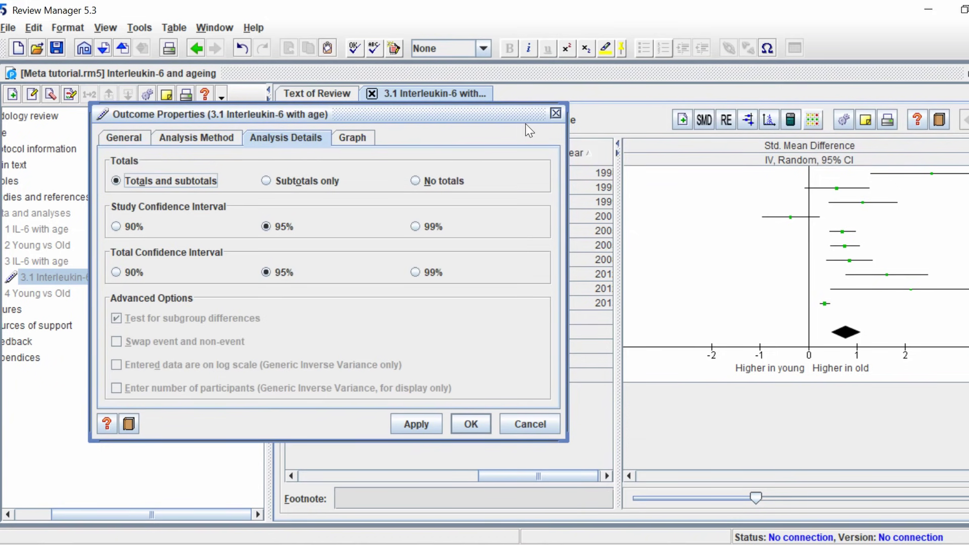
click(556, 115)
drag(550, 476, 373, 497)
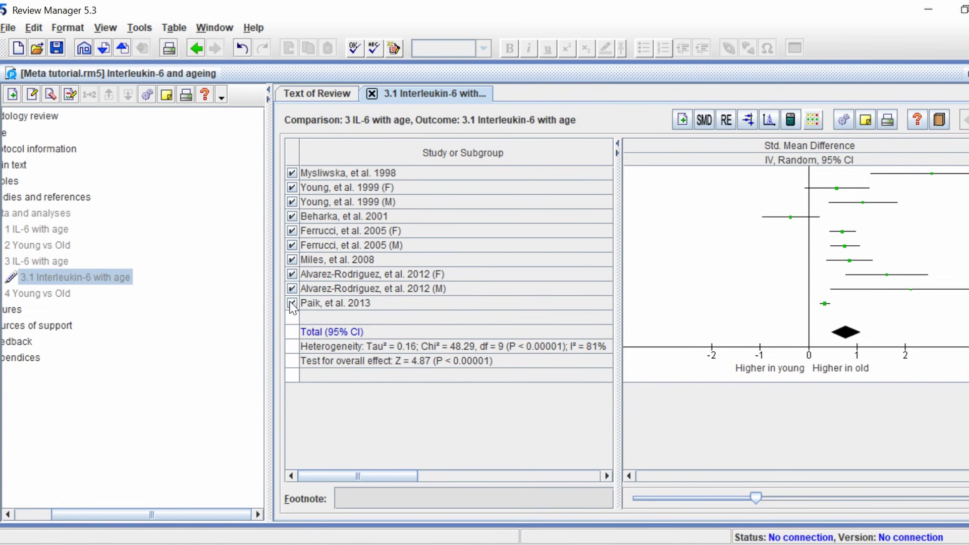
click(292, 203)
click(292, 216)
click(293, 217)
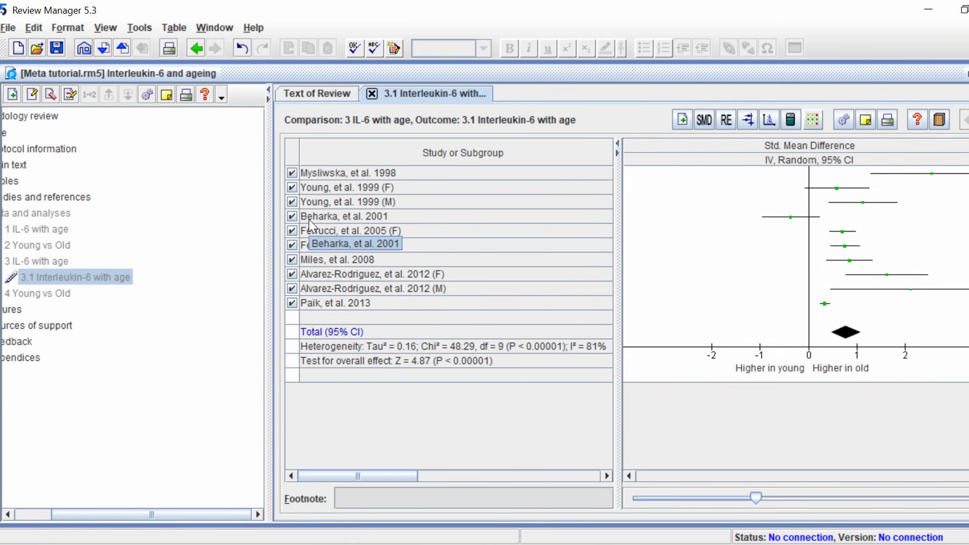